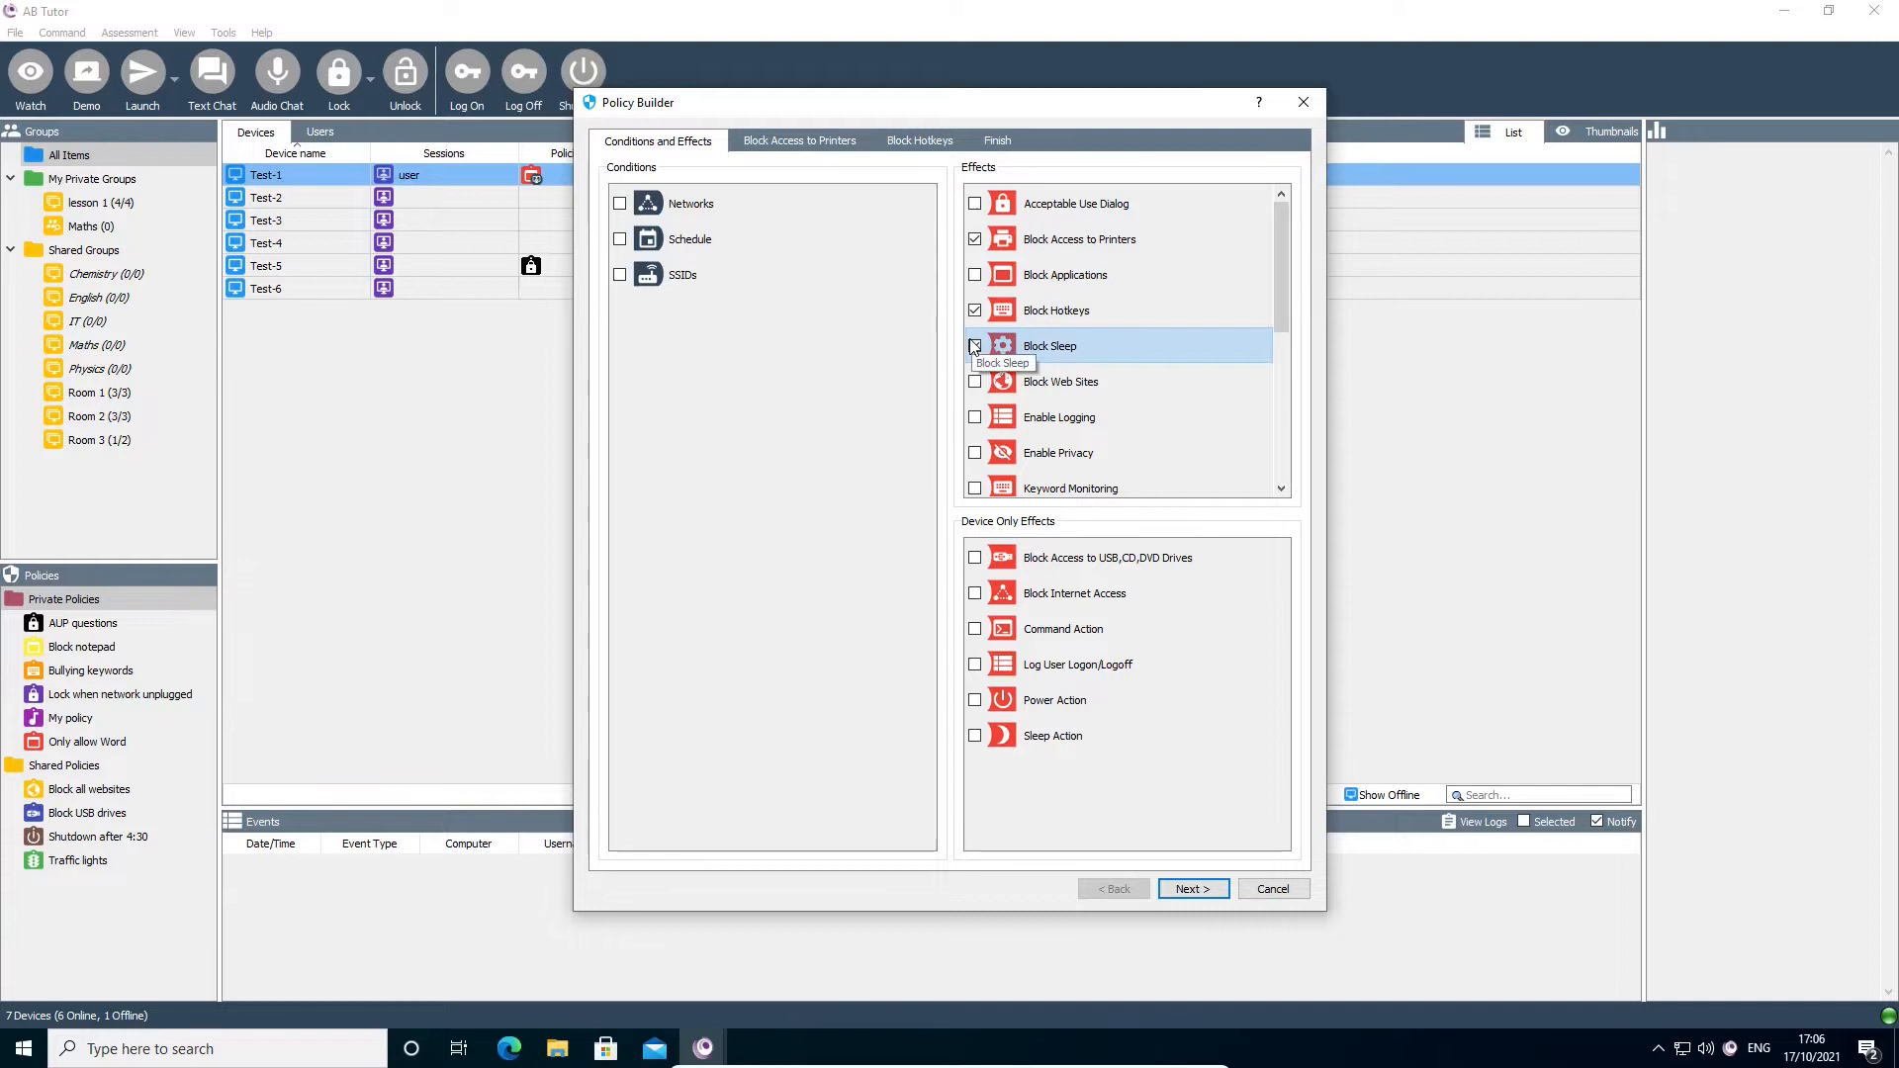
# Enable the Block Internet Access effect for the policy alongside Block Sleep.
pyautogui.click(973, 592)
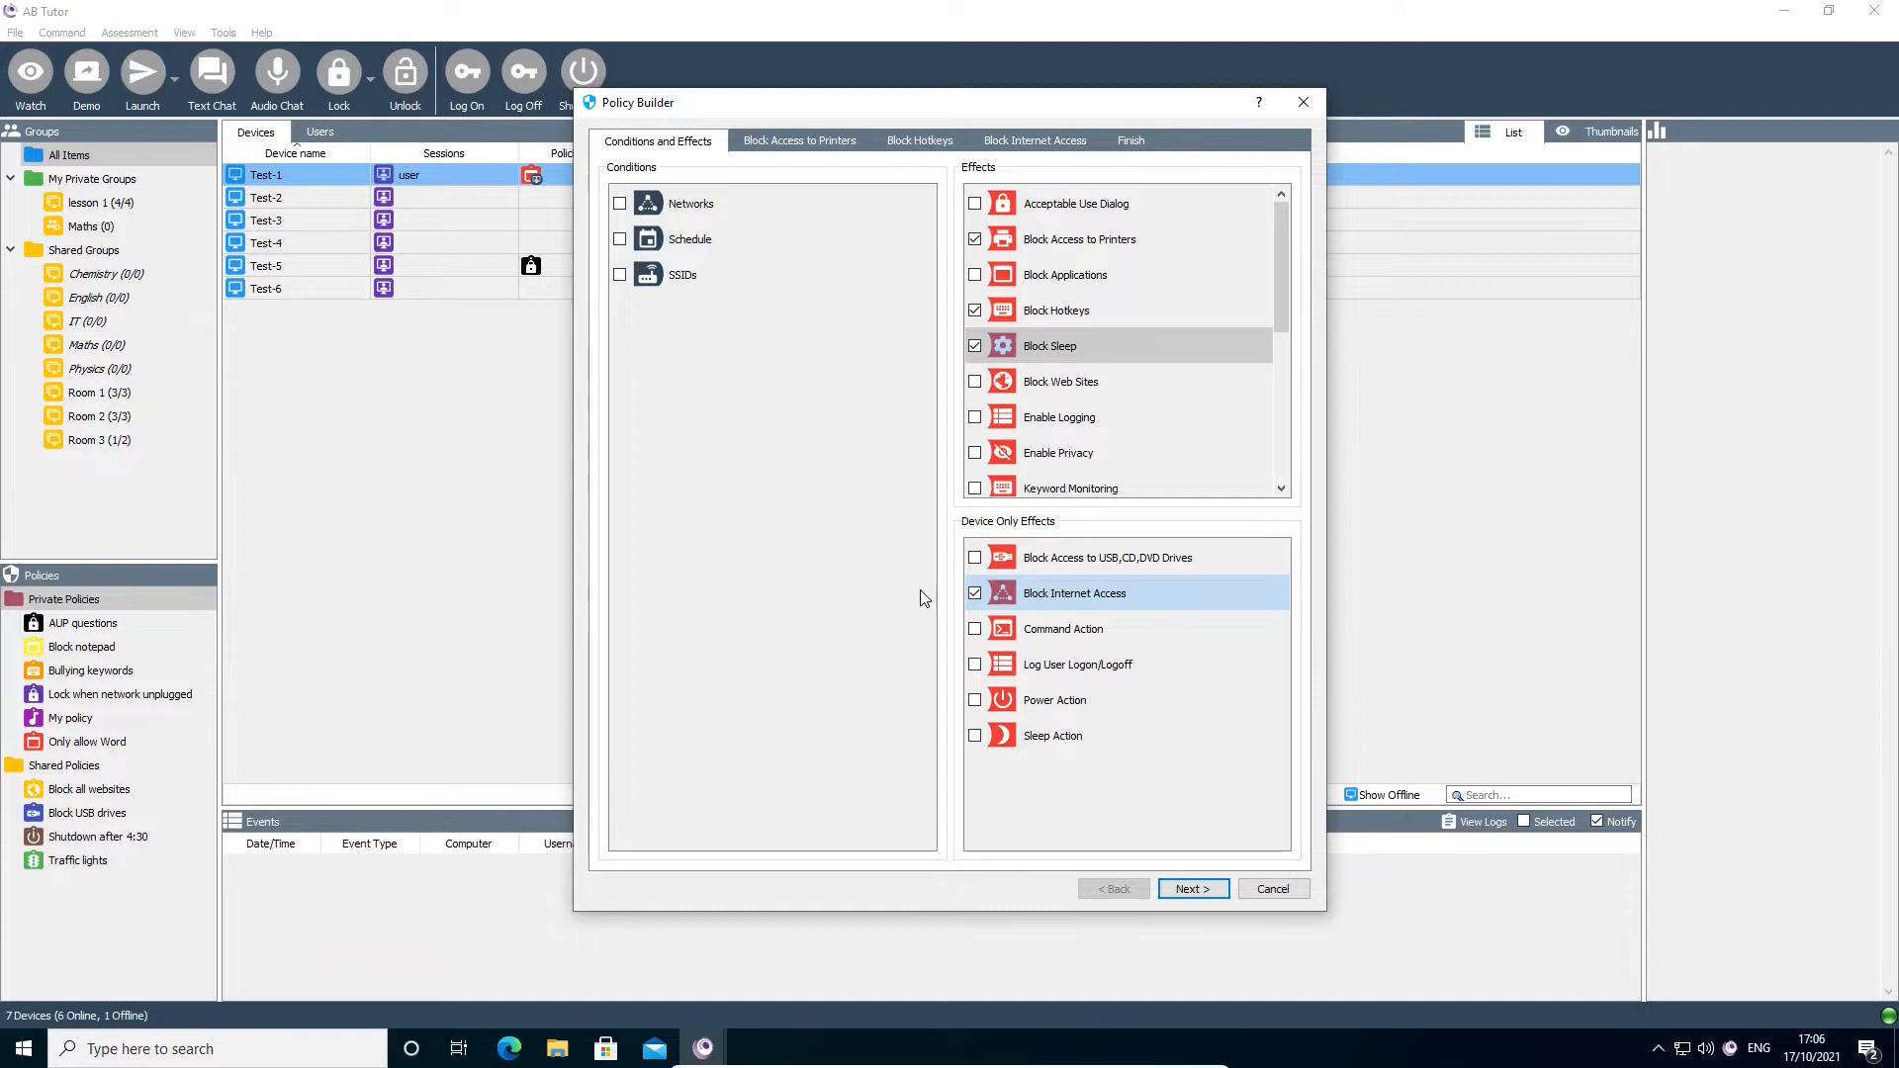
# Configure the printer restriction to block all printers except classroom1.
pyautogui.click(814, 142)
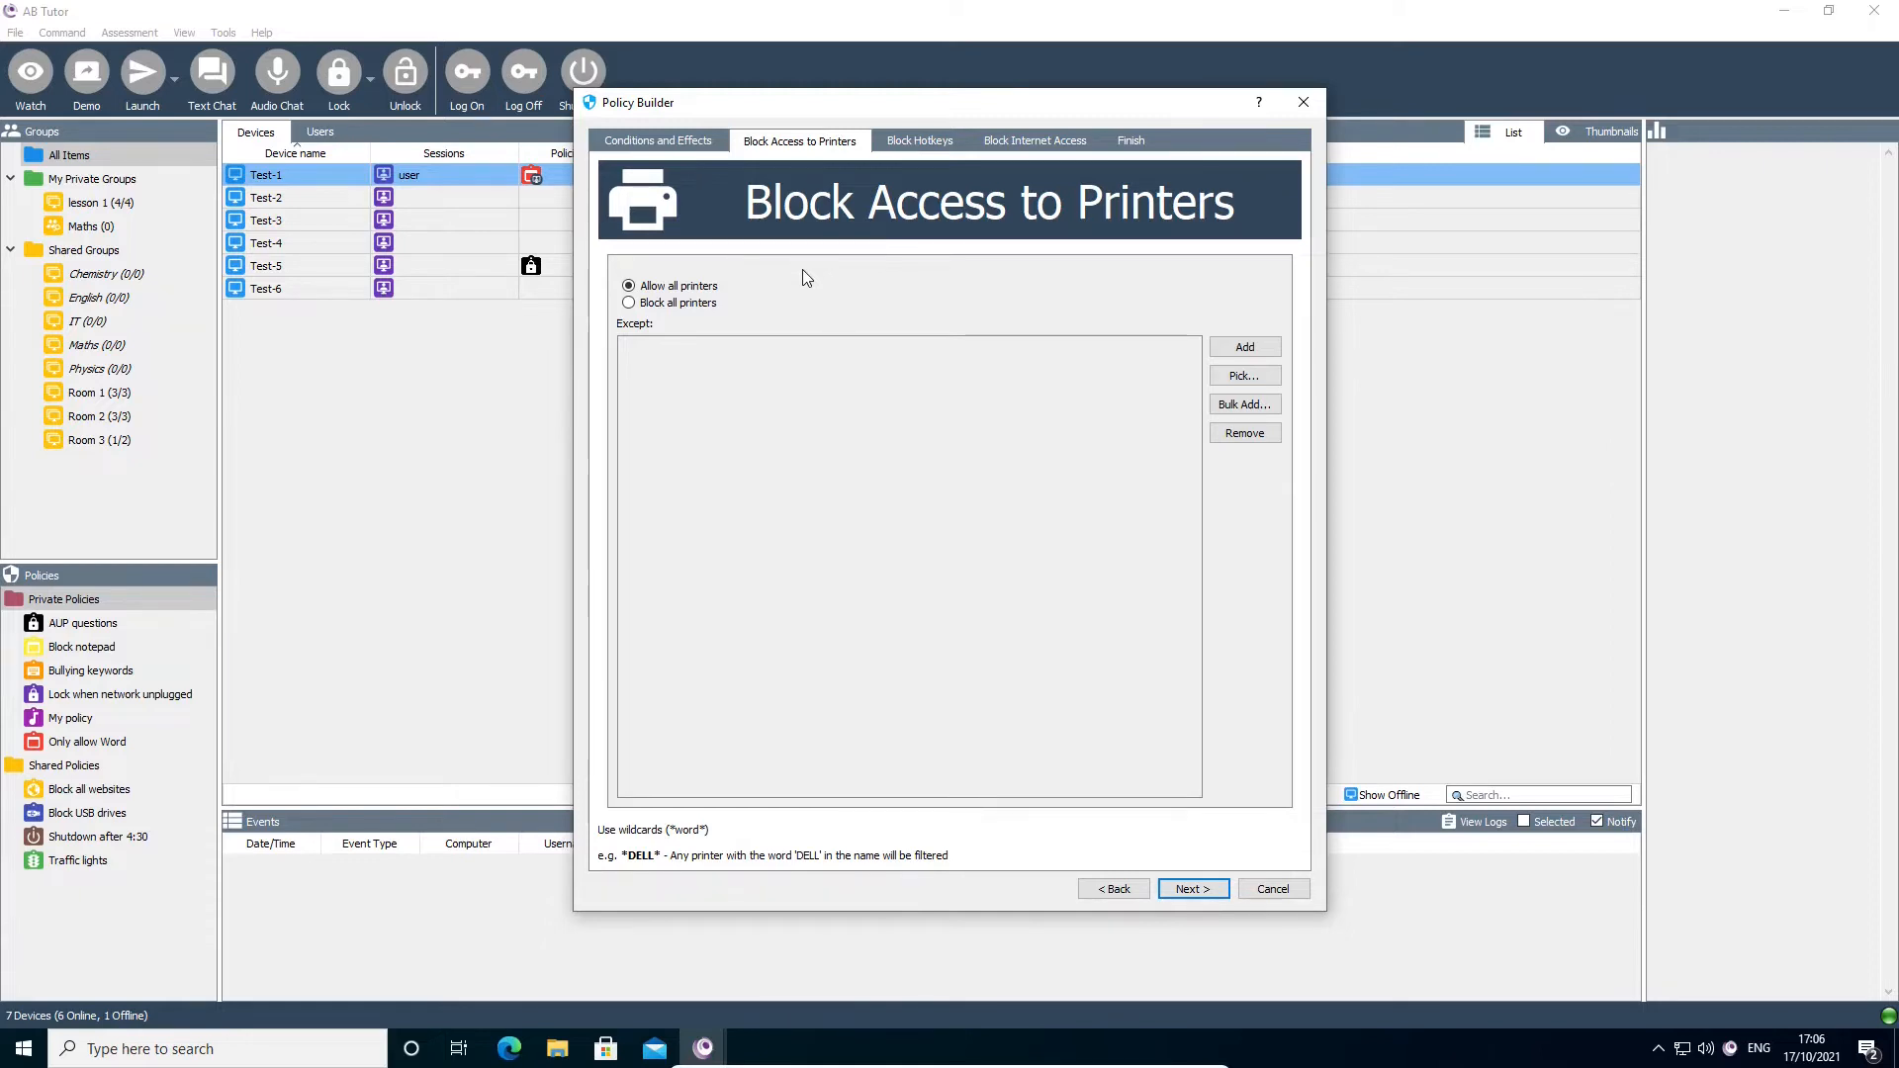
pyautogui.click(734, 301)
pyautogui.click(1242, 346)
pyautogui.write('classroom1')
pyautogui.press('Return')
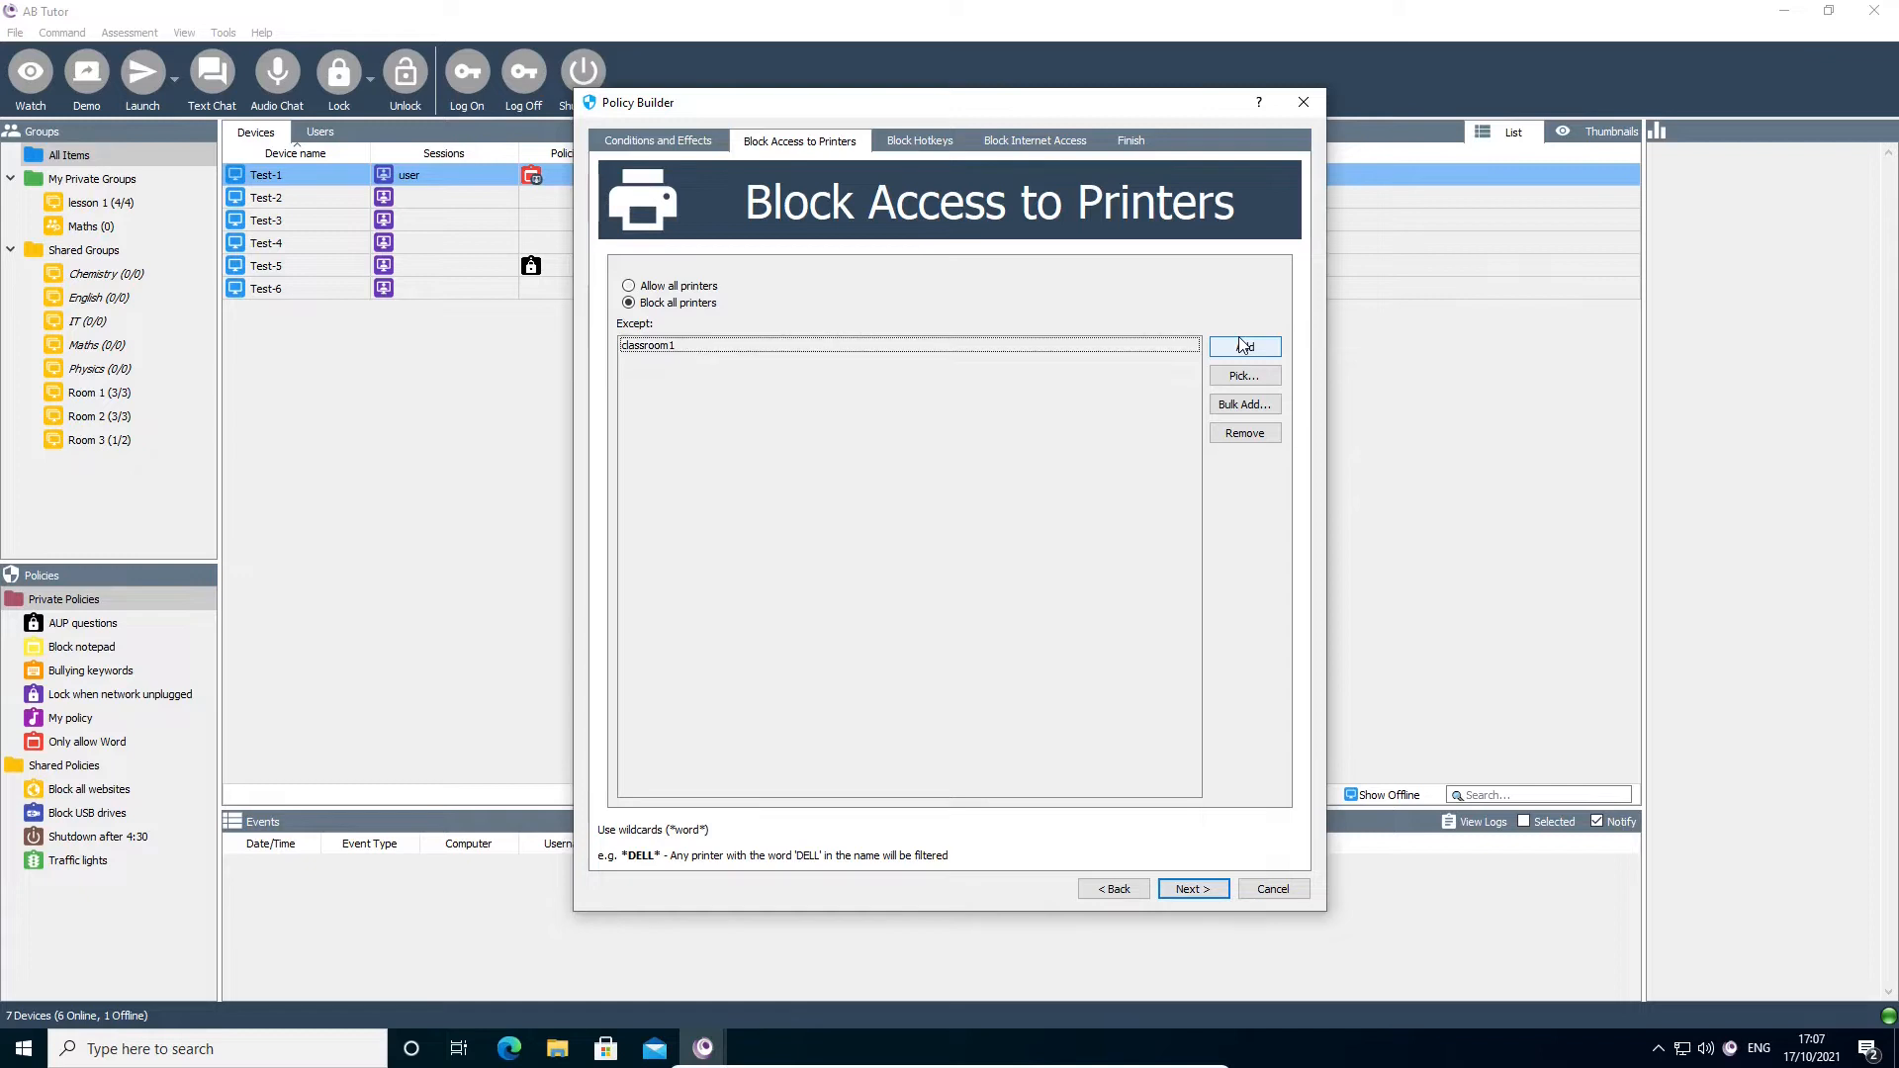
# Replace the classroom1 printer rule with one that allows all printers except staffroom.
pyautogui.click(1241, 434)
pyautogui.click(663, 287)
pyautogui.click(1245, 346)
pyautogui.write('staffroom')
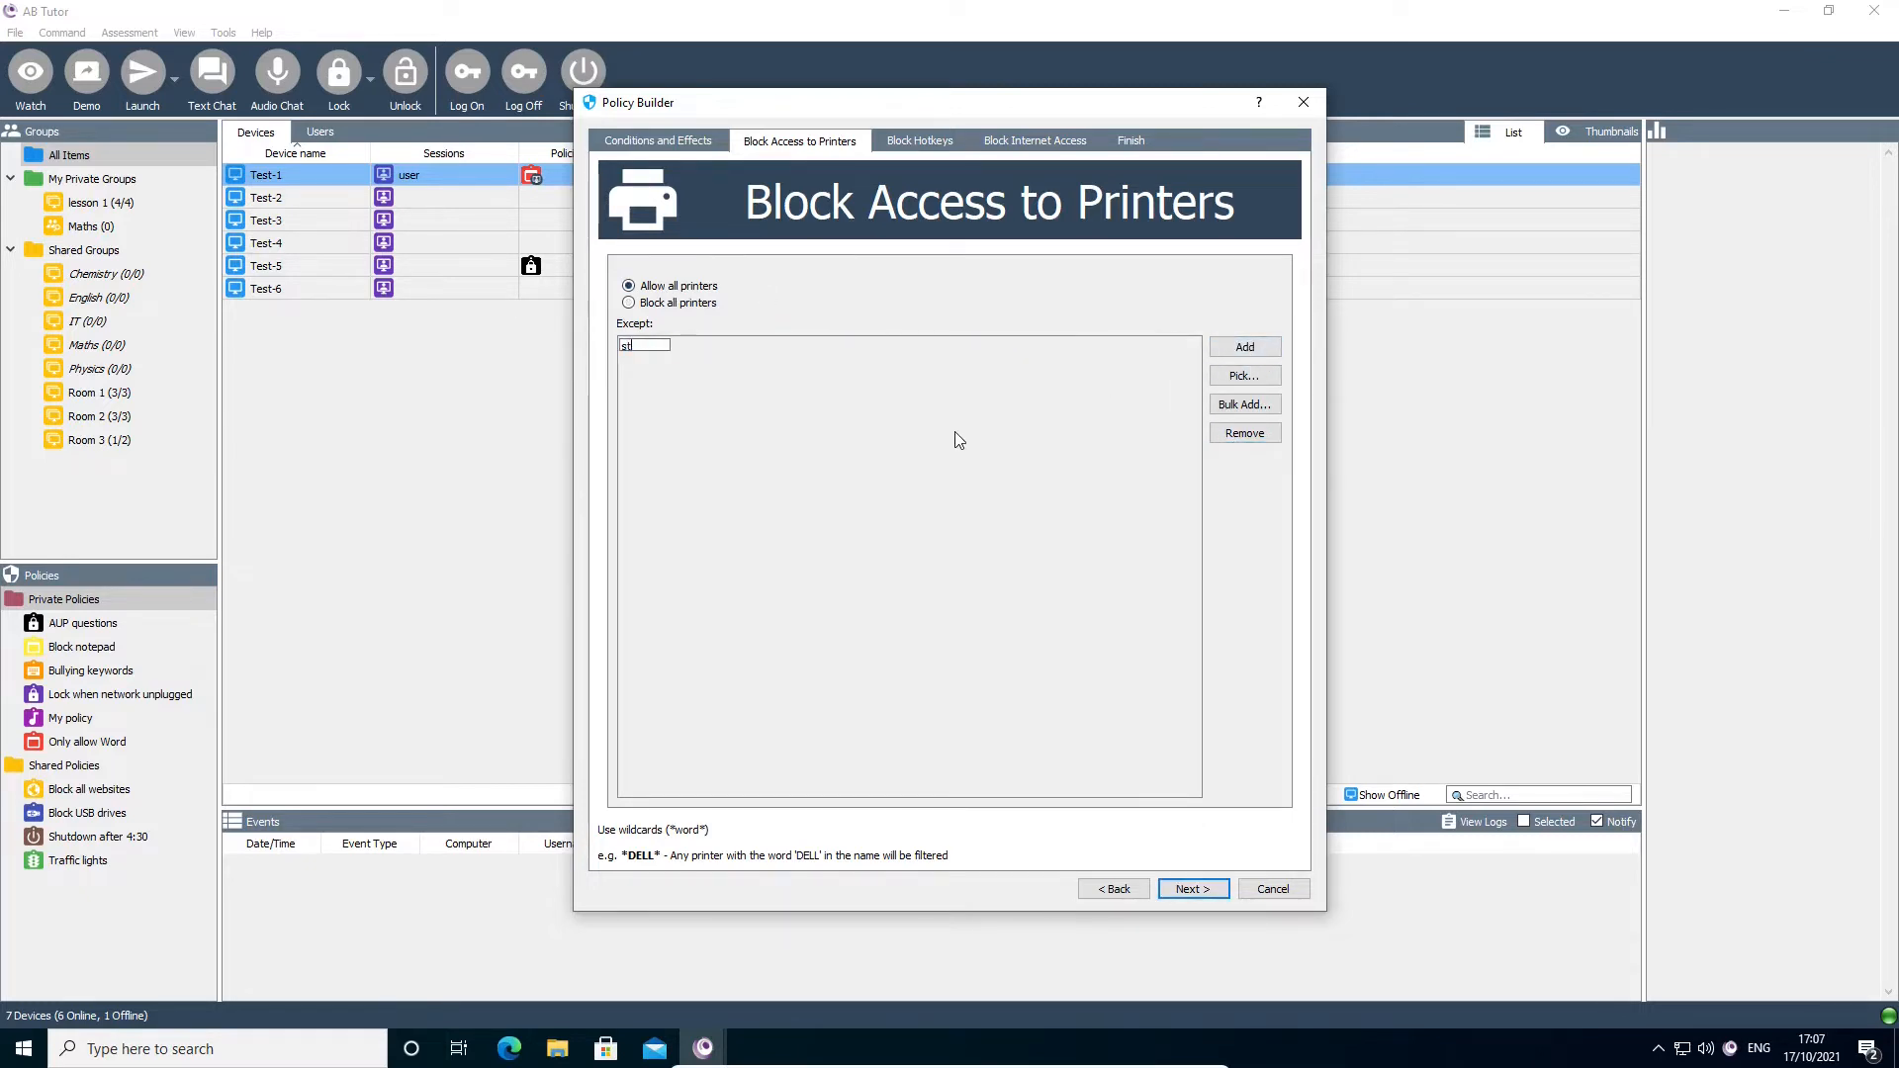
pyautogui.press('Return')
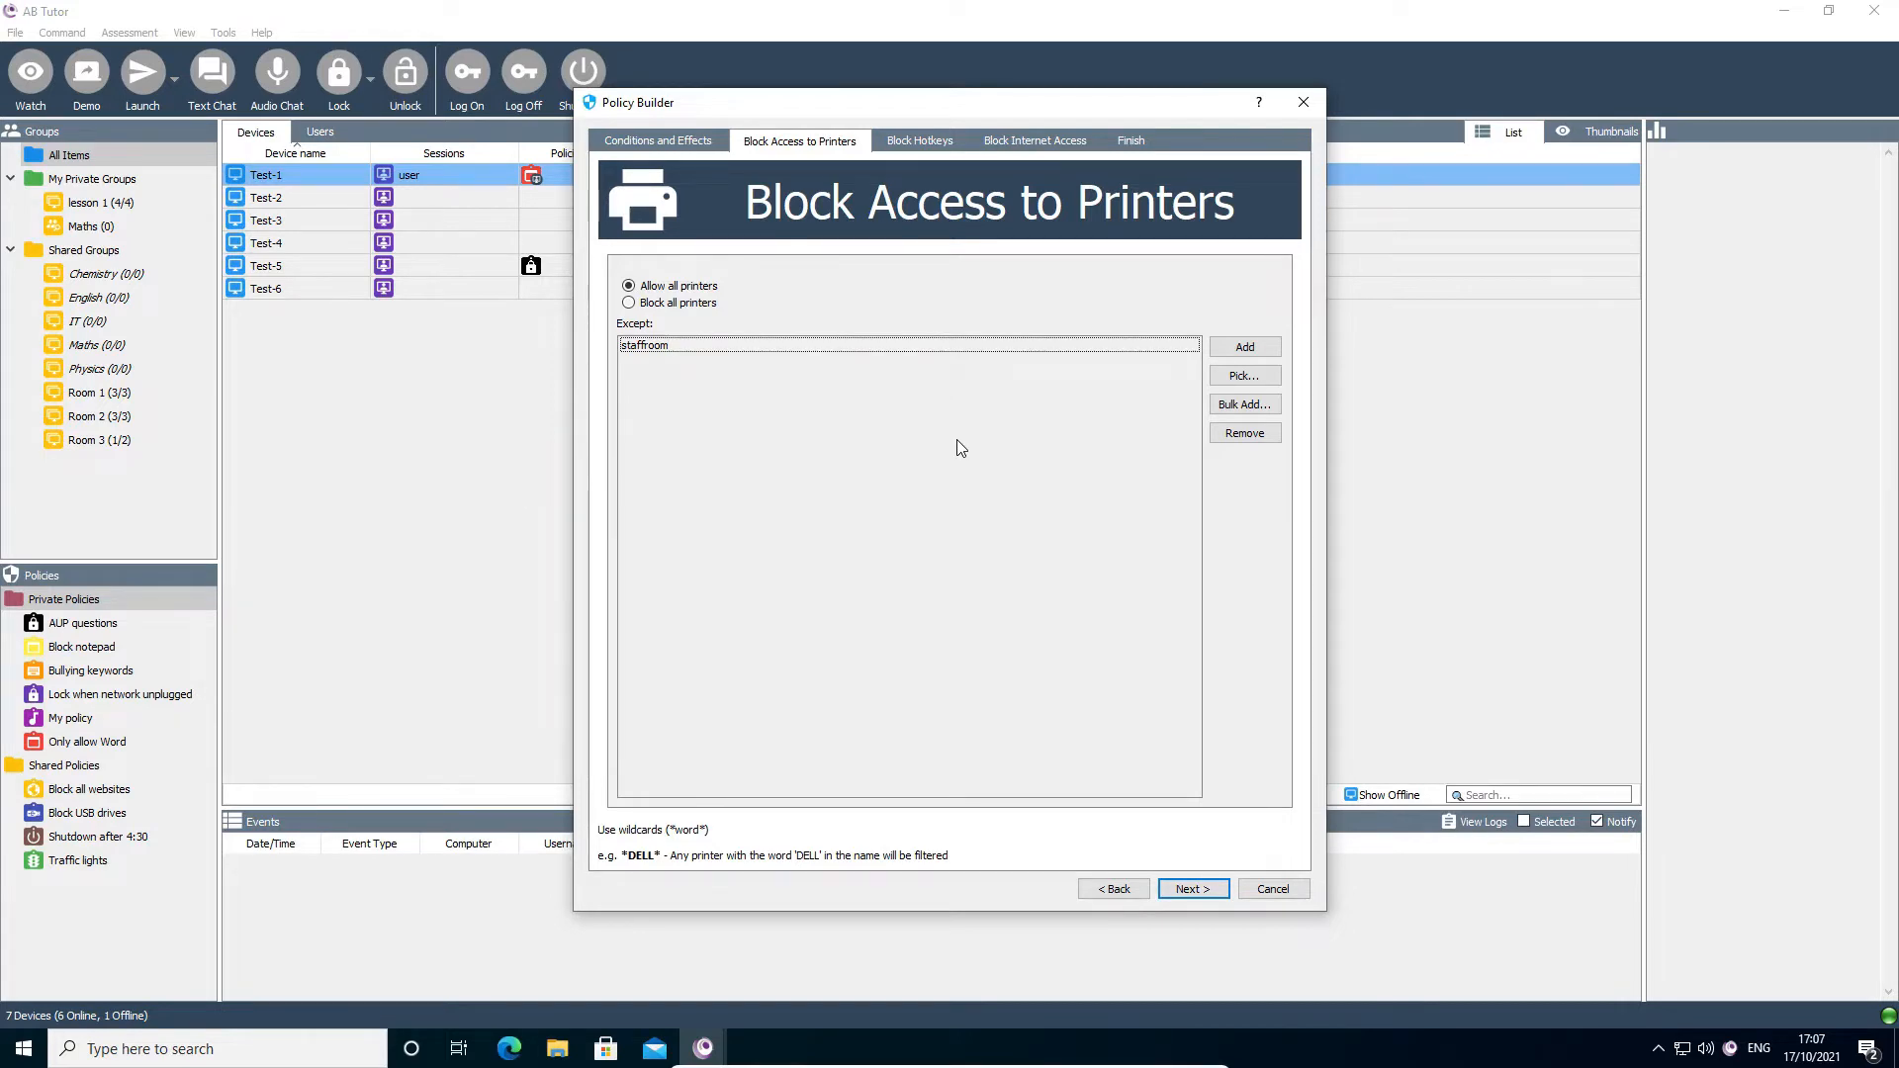
# Add lab3 to the printer exceptions and pick Microsoft Print to PDF and Fax from the available printers.
pyautogui.click(1239, 347)
pyautogui.write('lab3')
pyautogui.press('Return')
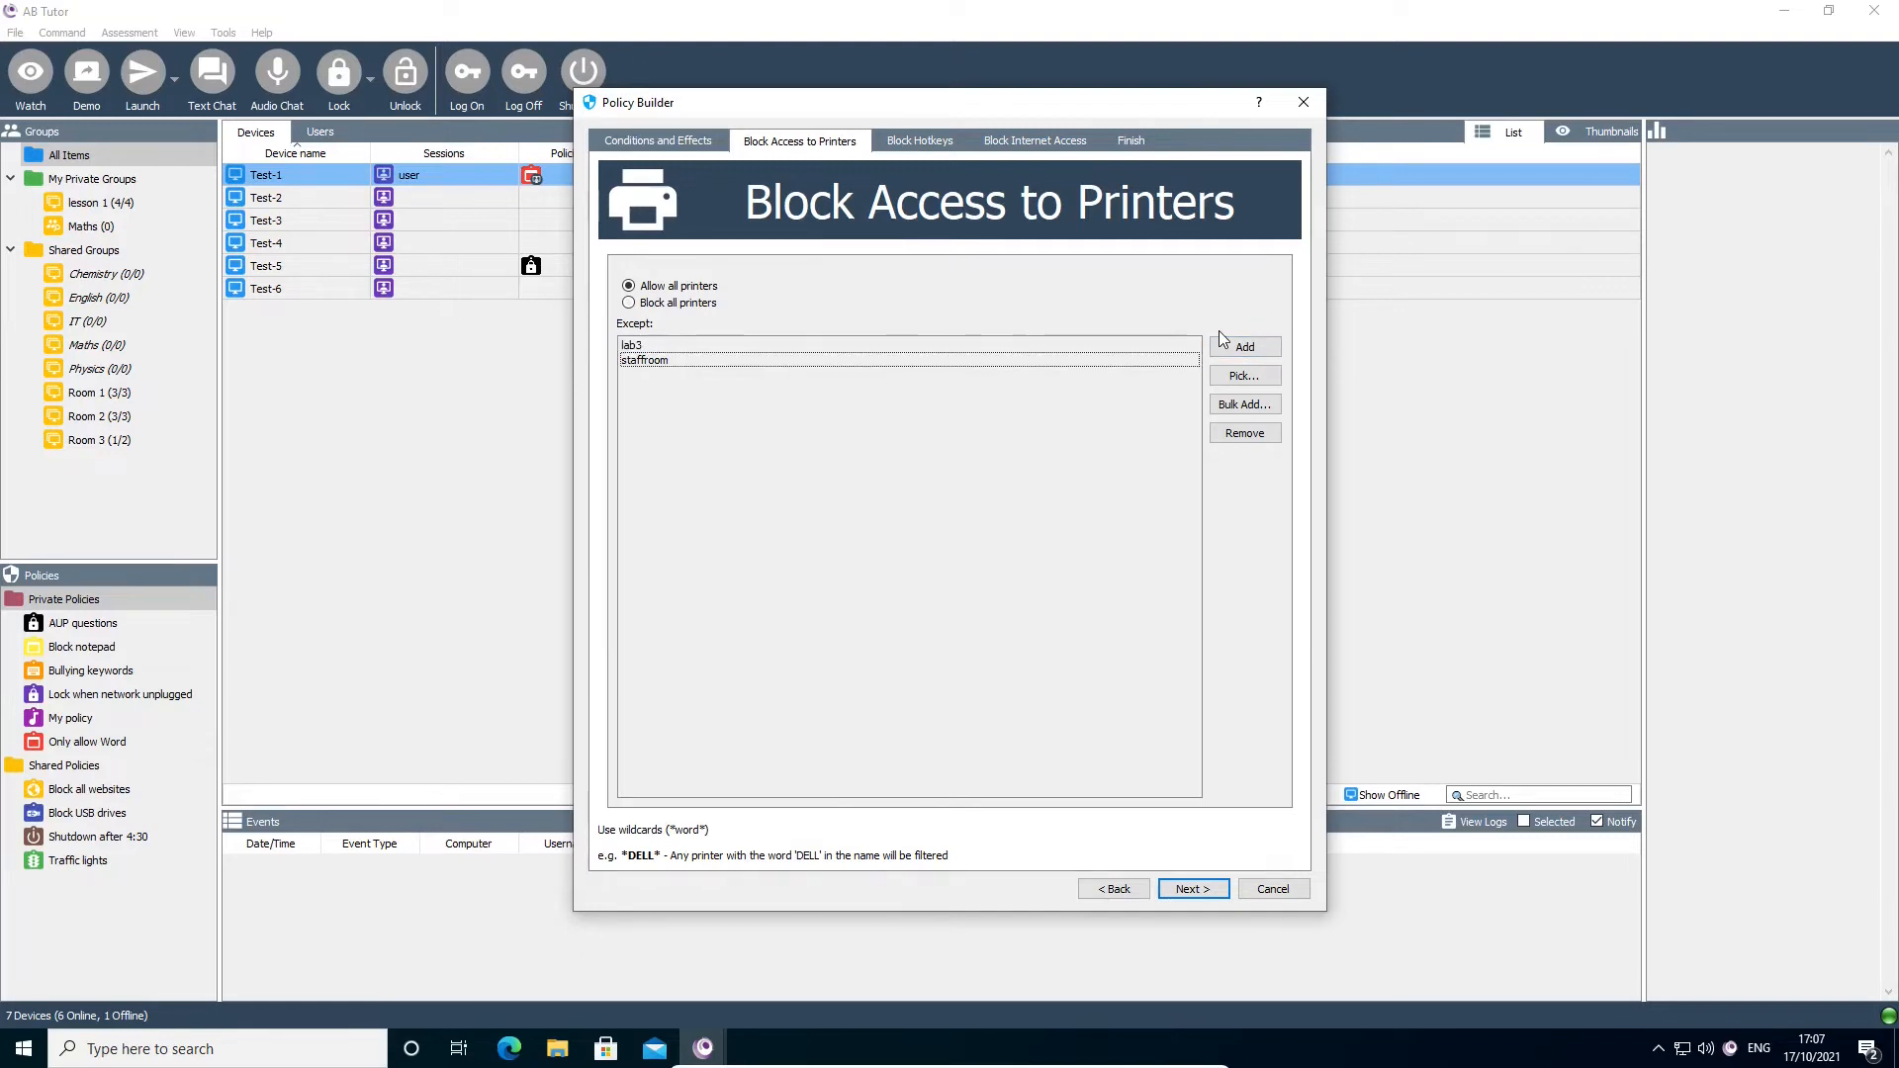
pyautogui.click(1243, 376)
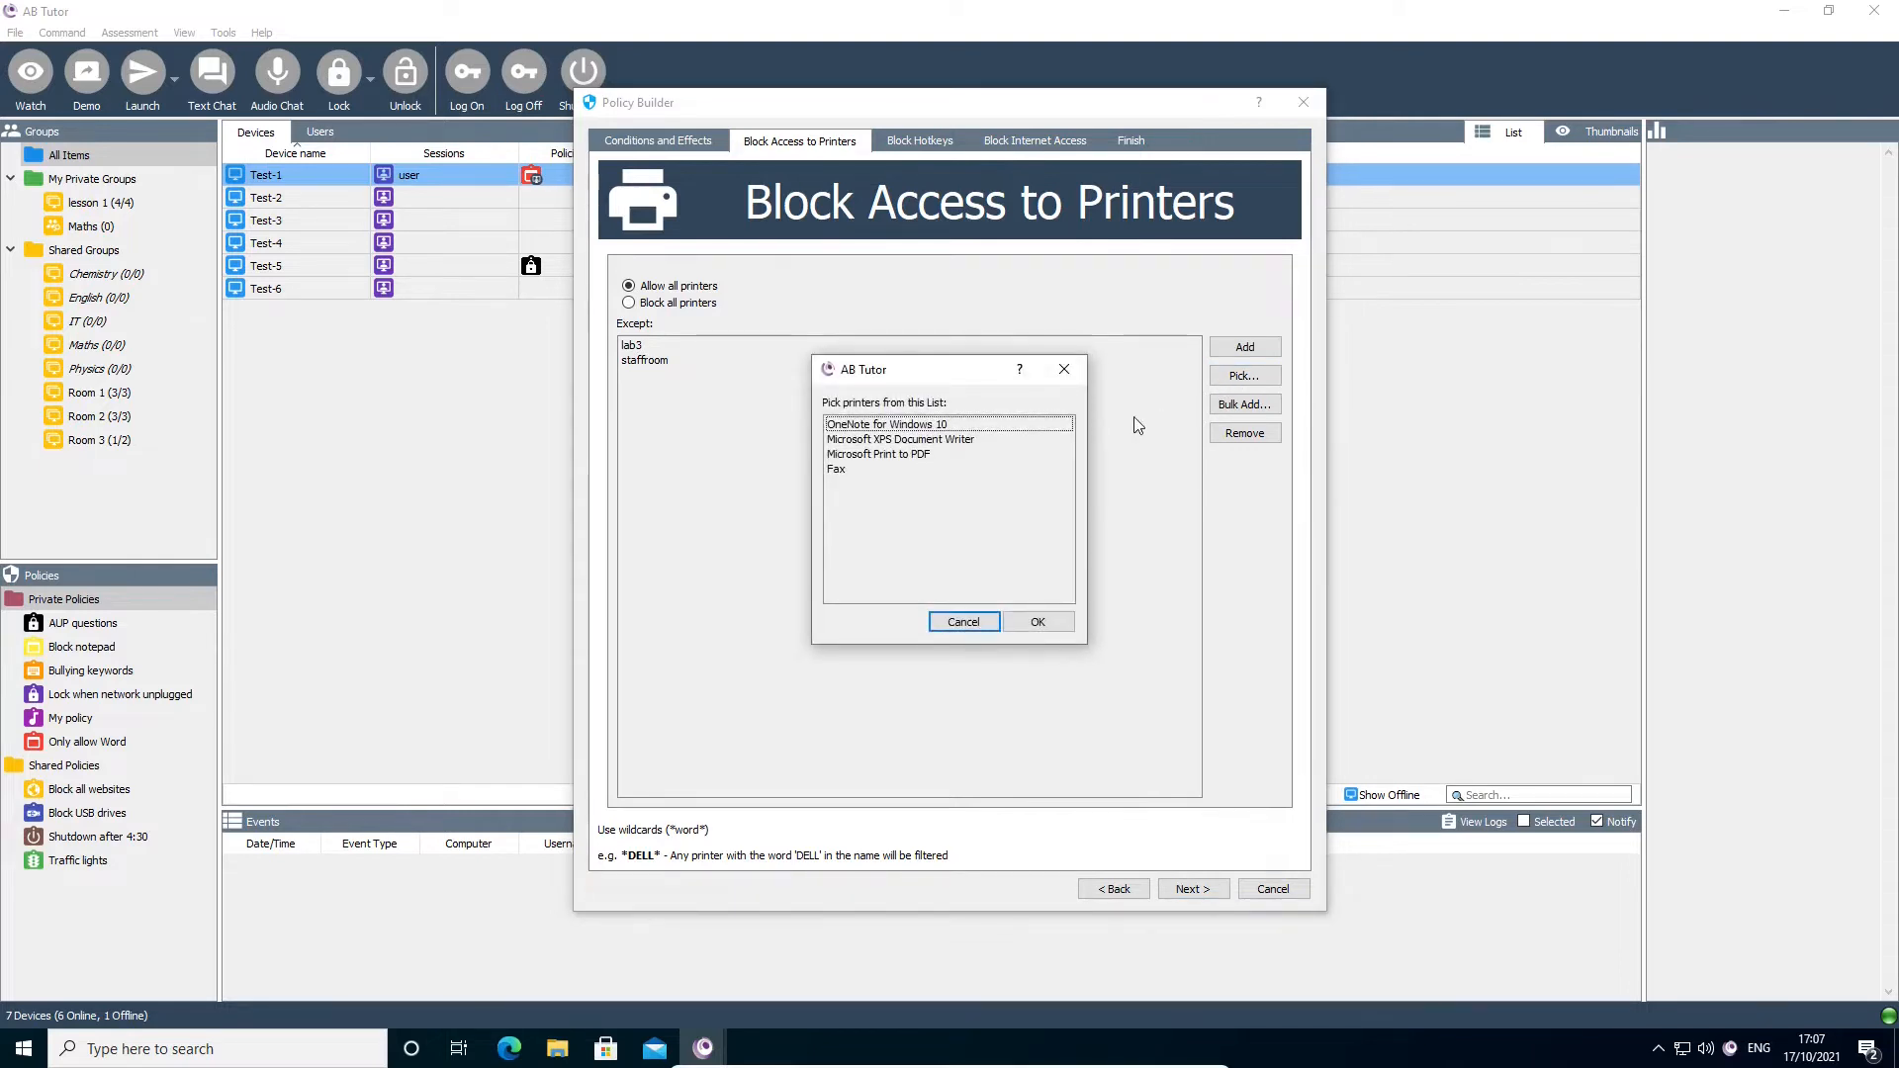
pyautogui.click(964, 453)
pyautogui.keyDown('ctrl'); pyautogui.click(964, 469); pyautogui.keyUp('ctrl')
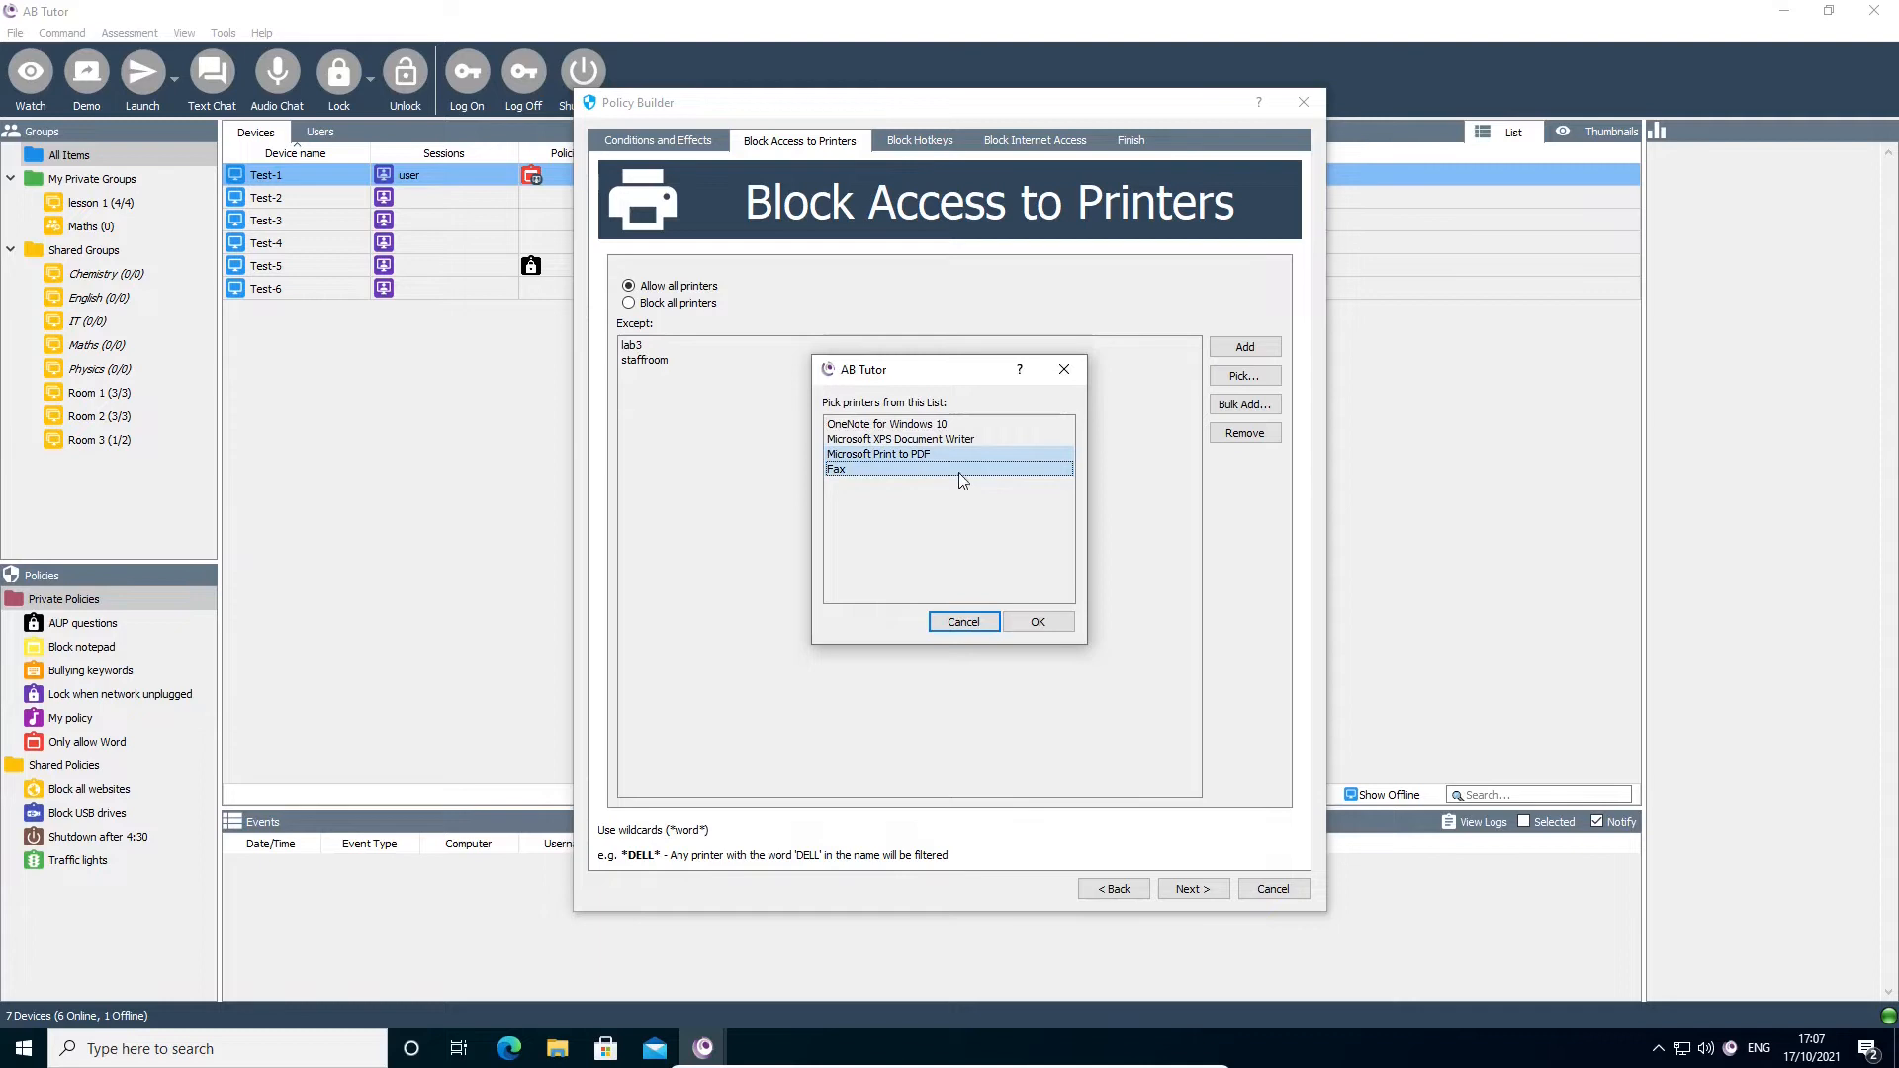
pyautogui.click(1035, 622)
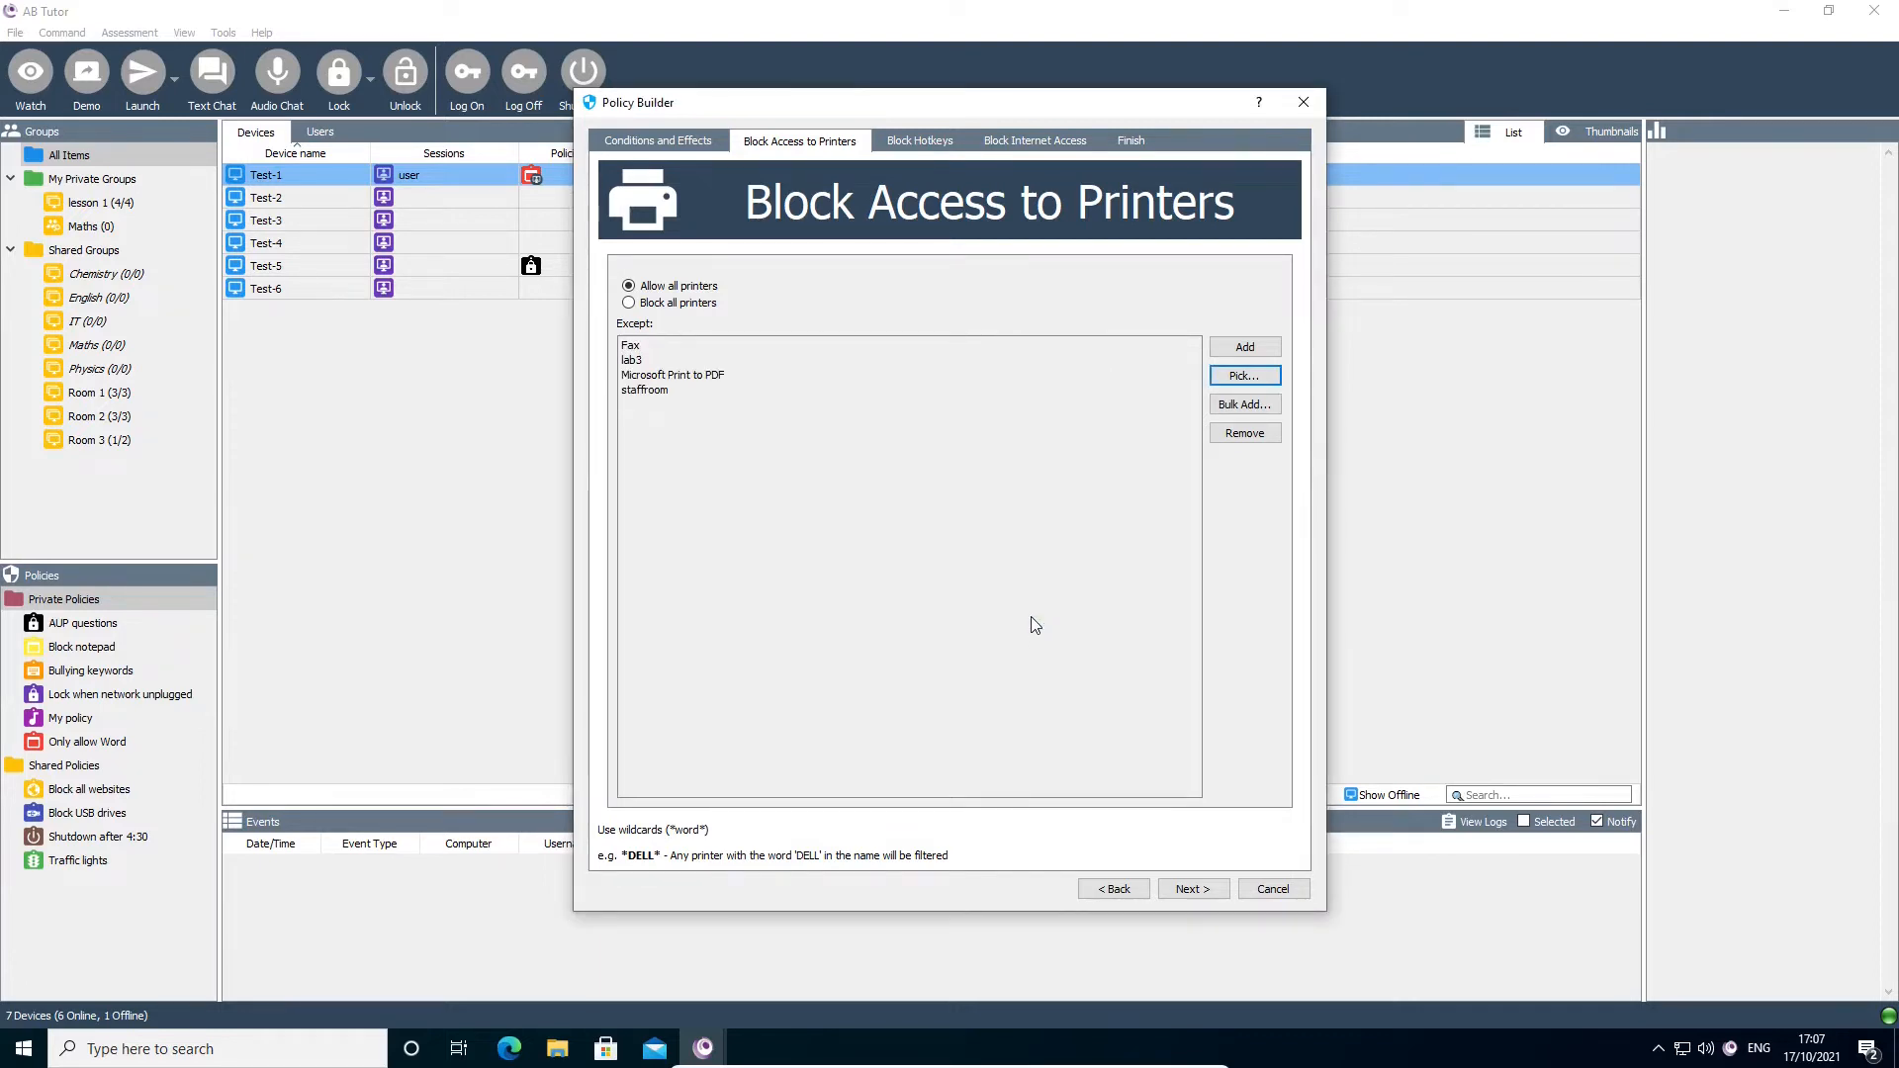
# Bulk add lab1, lab2 and lab4 to the printer exceptions.
pyautogui.click(1258, 409)
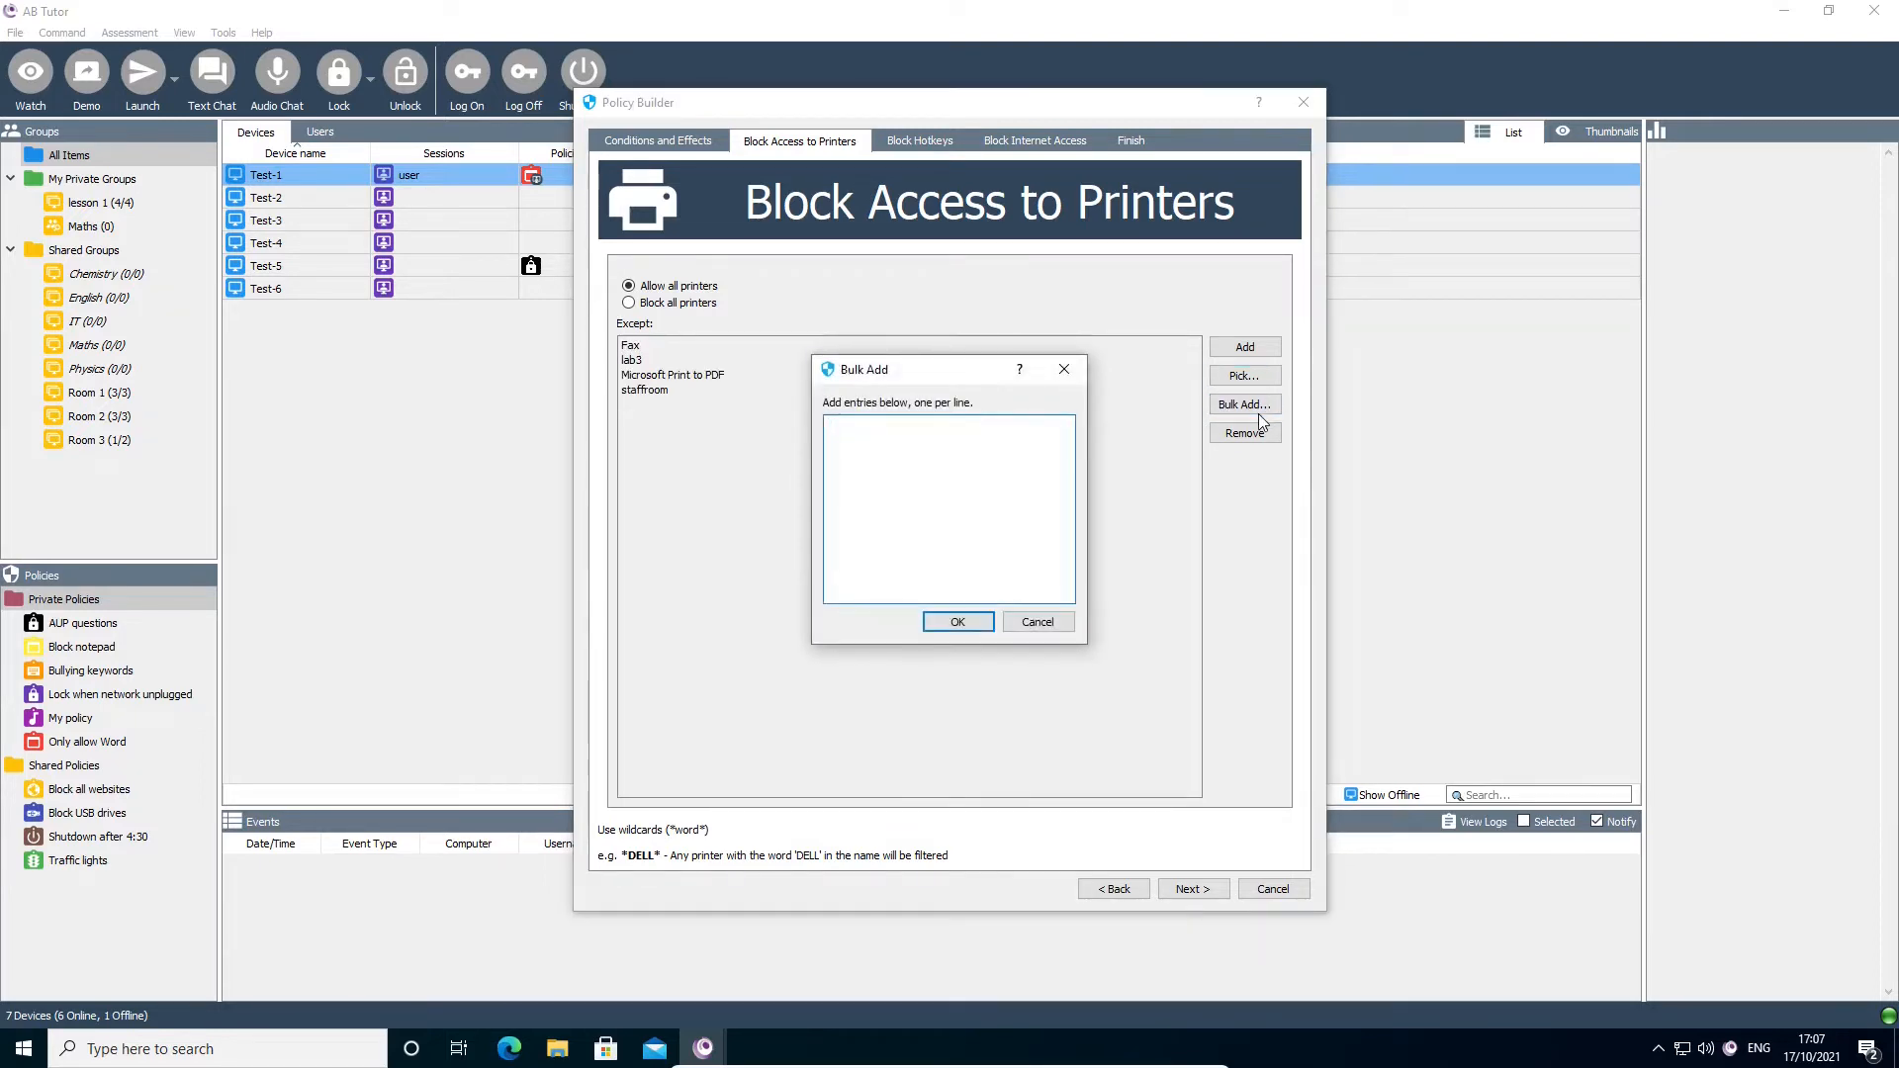
pyautogui.write('lab1')
pyautogui.press('Return')
pyautogui.write('lab2')
pyautogui.press('Return')
pyautogui.write('lab')
pyautogui.click(983, 621)
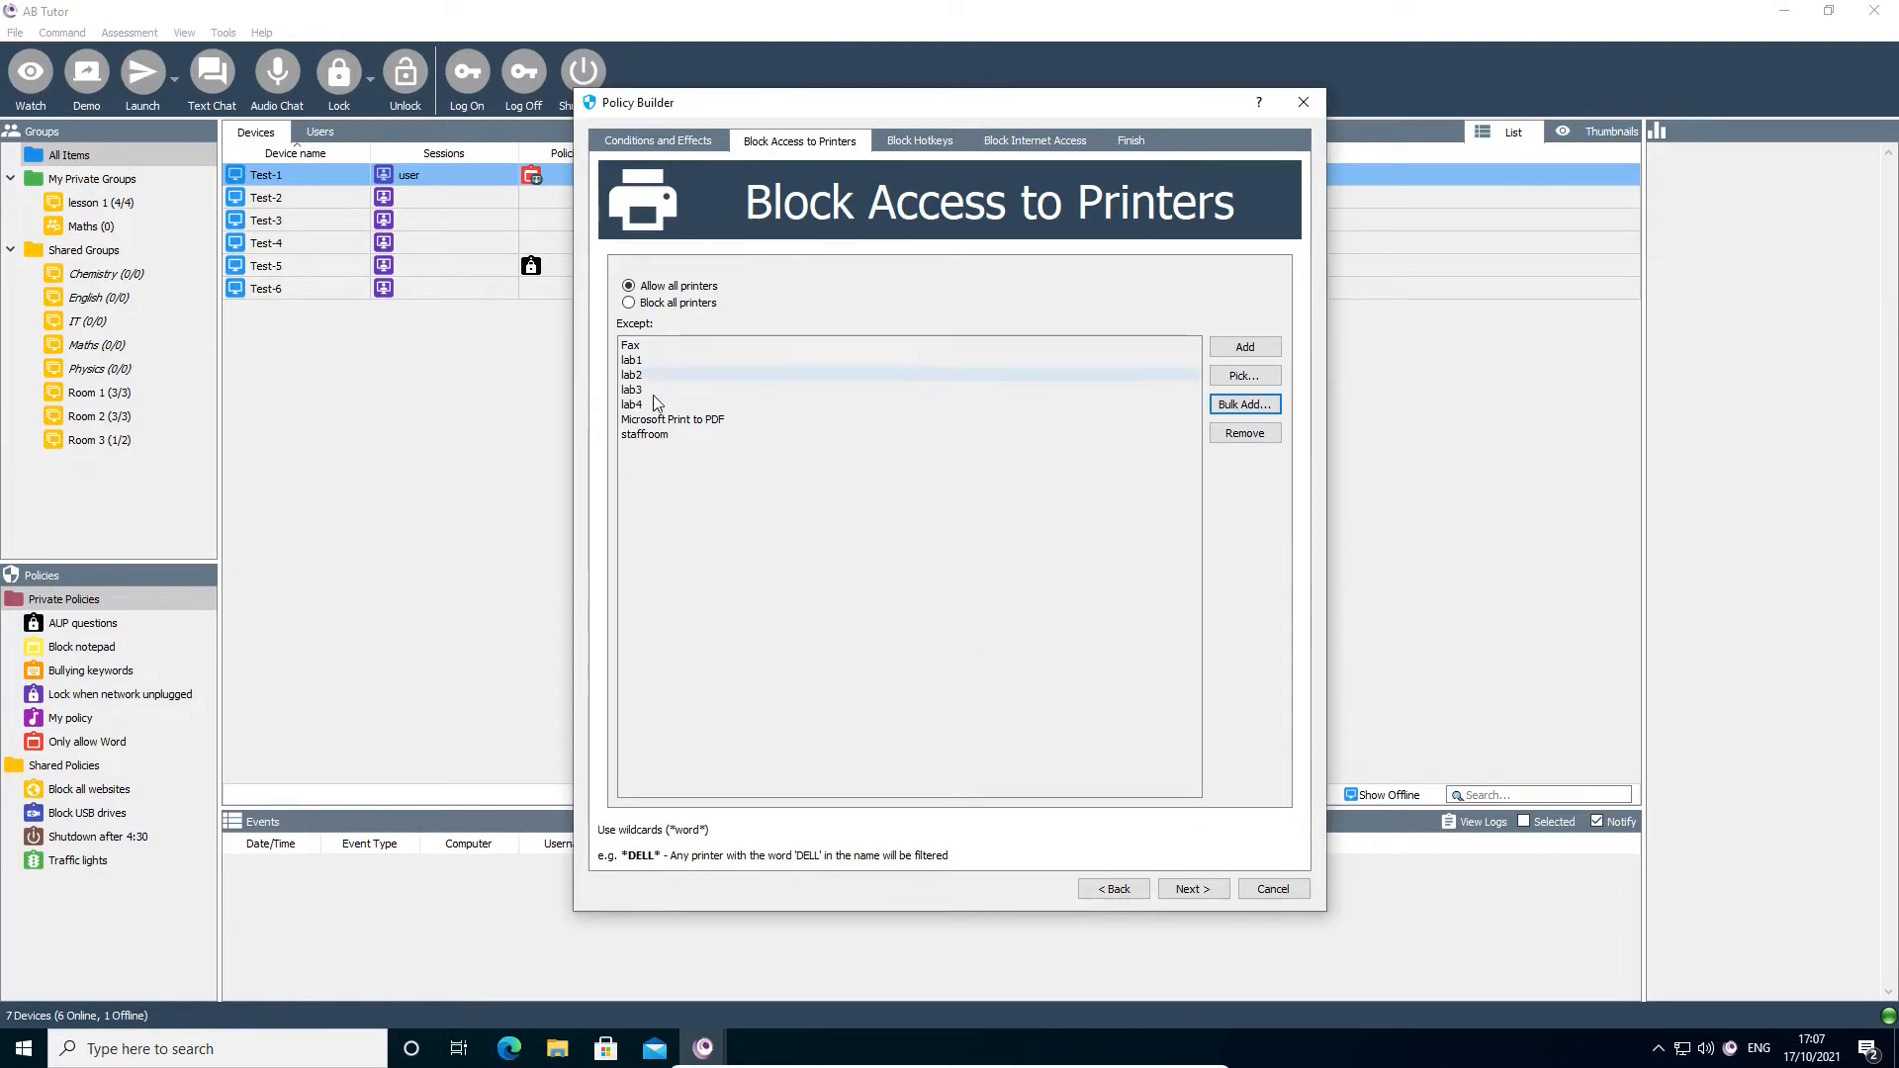
# Remove every printer exception below Fax and rename the Fax entry as staffroom.
pyautogui.moveTo(669, 430); pyautogui.dragTo(668, 358)
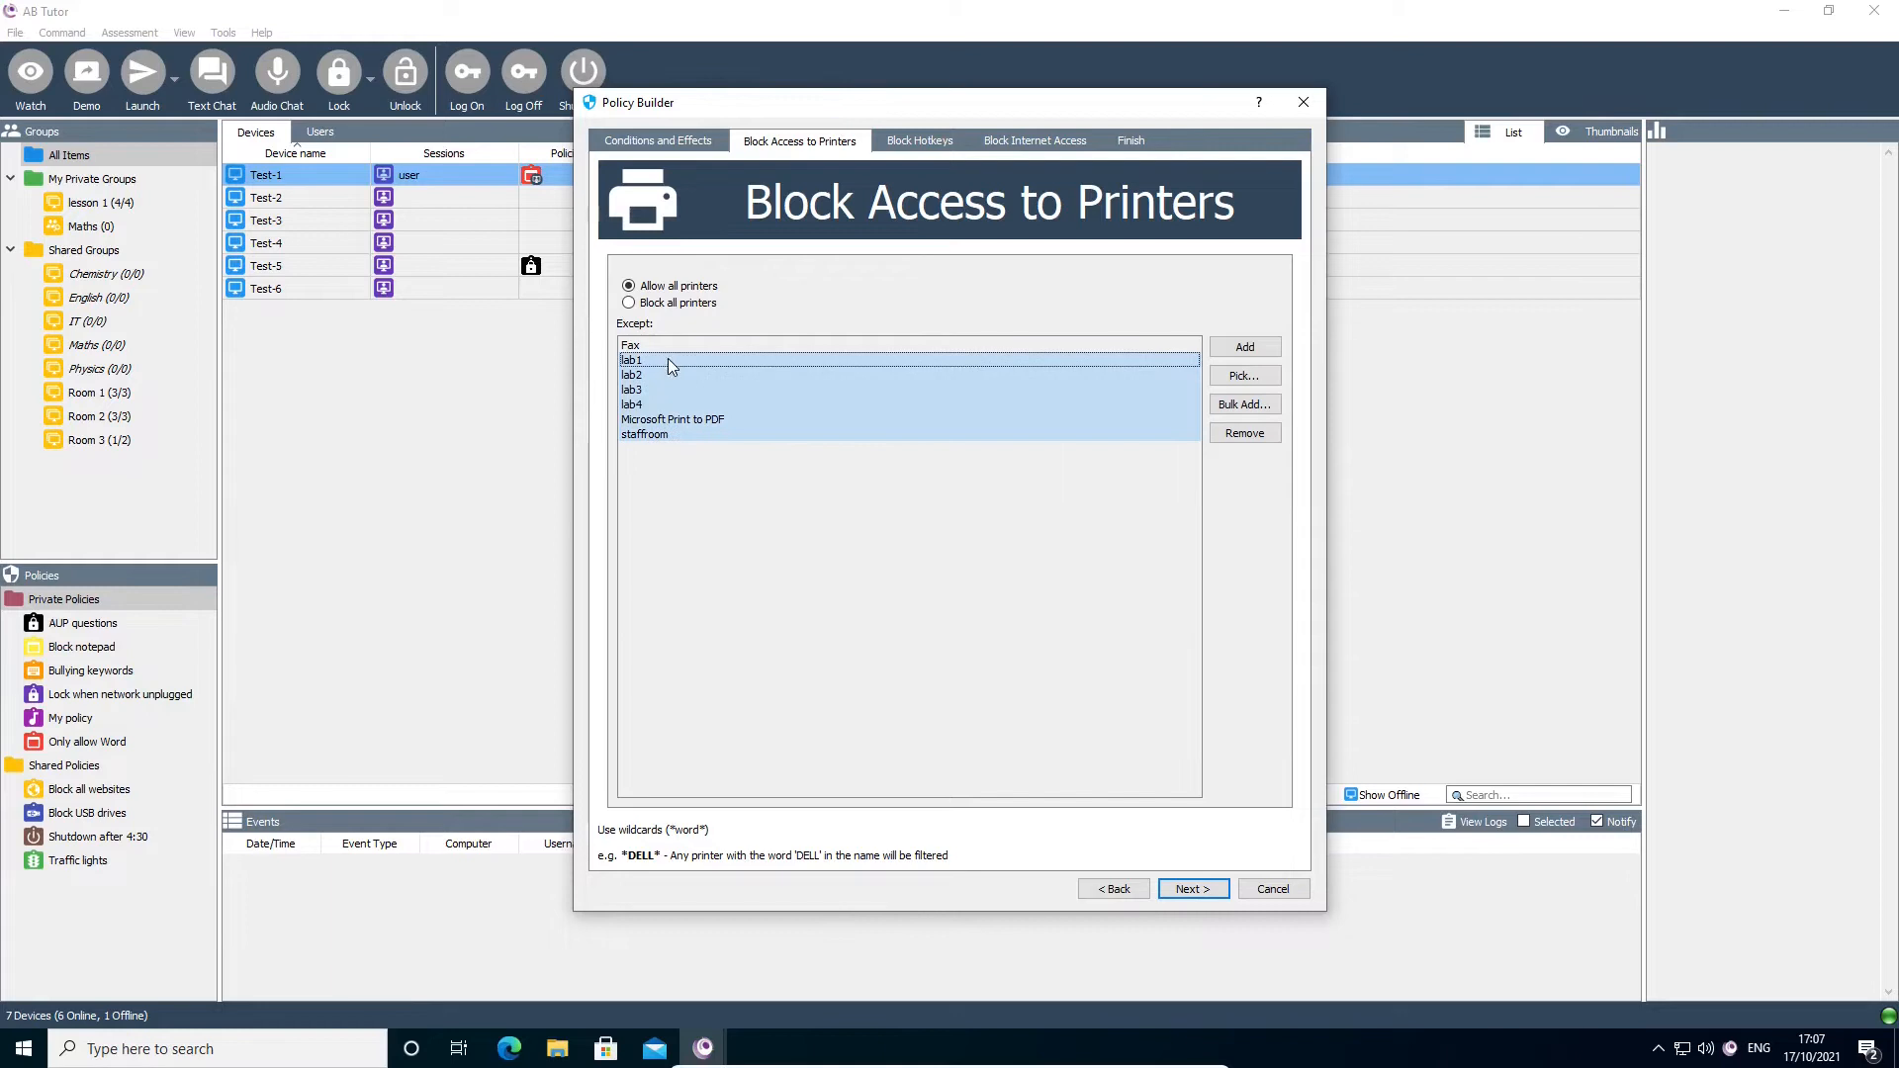
pyautogui.click(1230, 436)
pyautogui.doubleClick(762, 348)
pyautogui.write('staffroom')
pyautogui.press('Return')
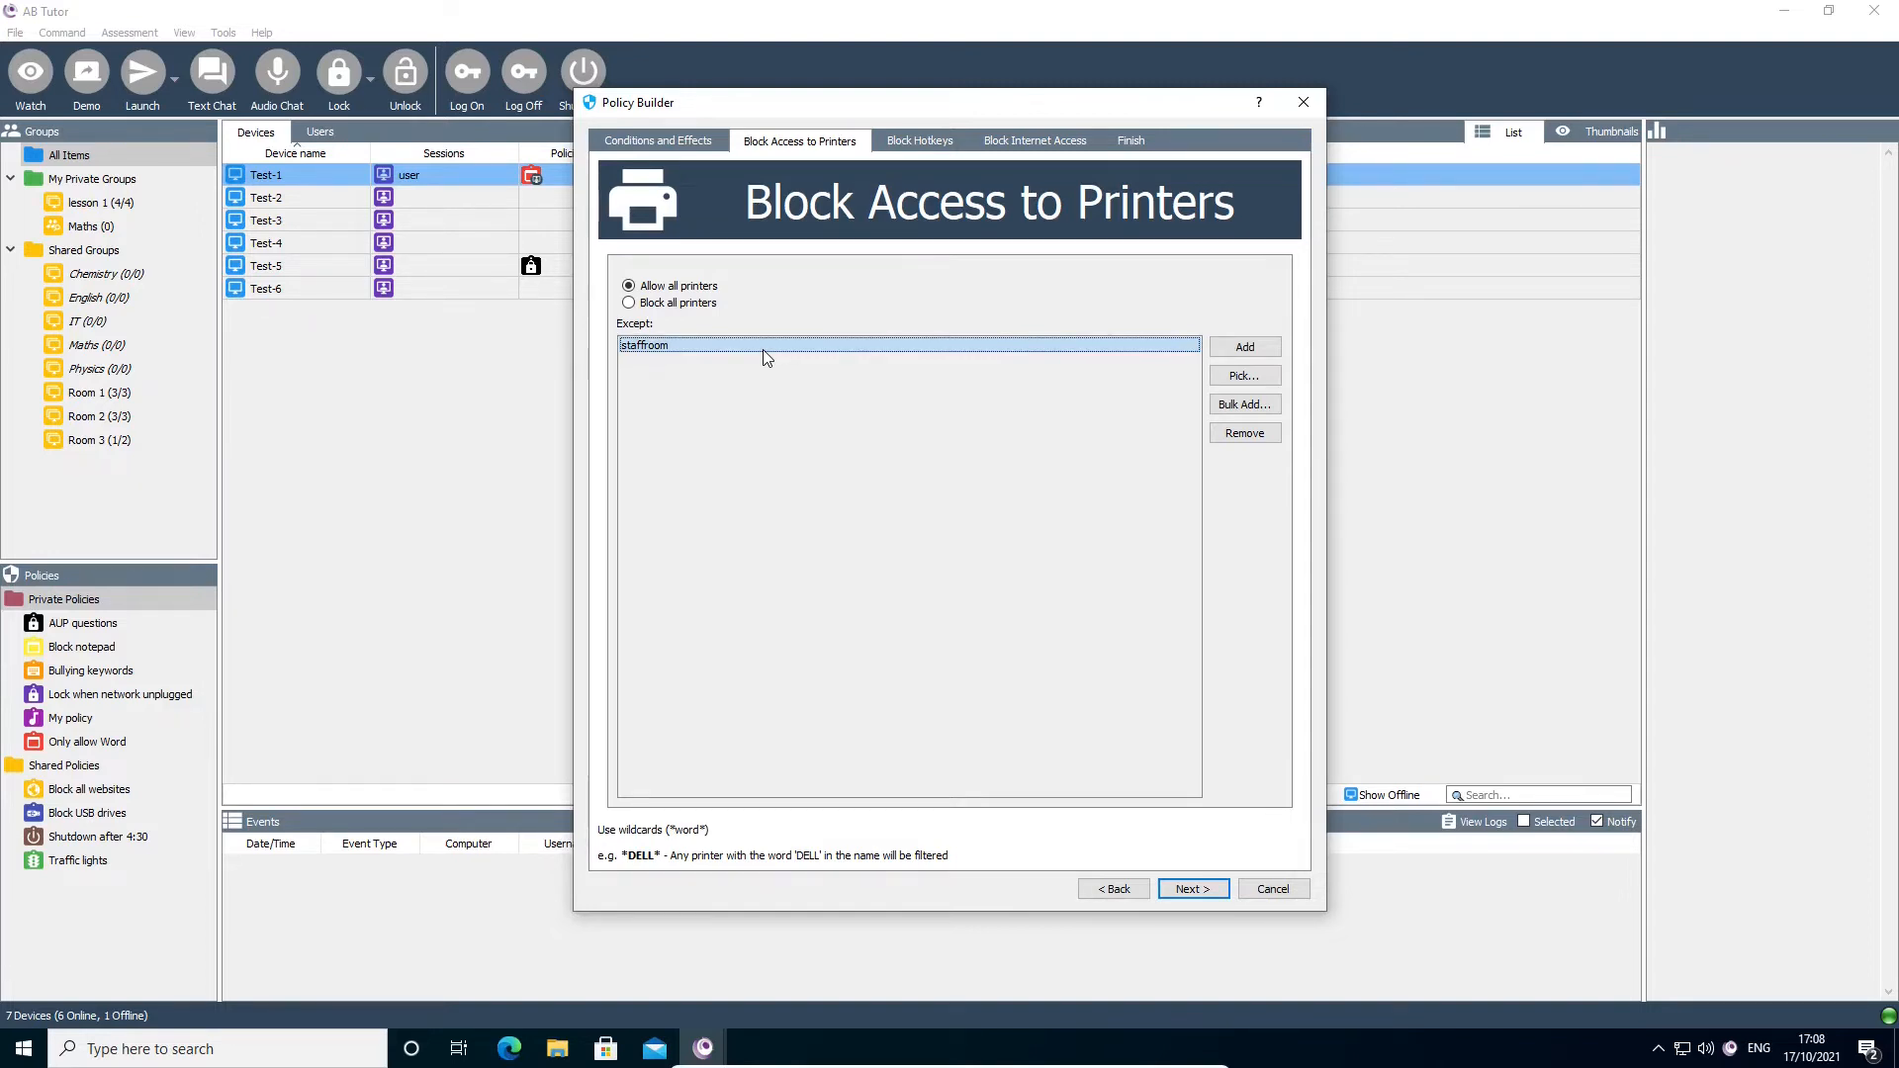
# Add Ctrl+Win+Right to the hotkeys that the policy blocks.
pyautogui.click(930, 141)
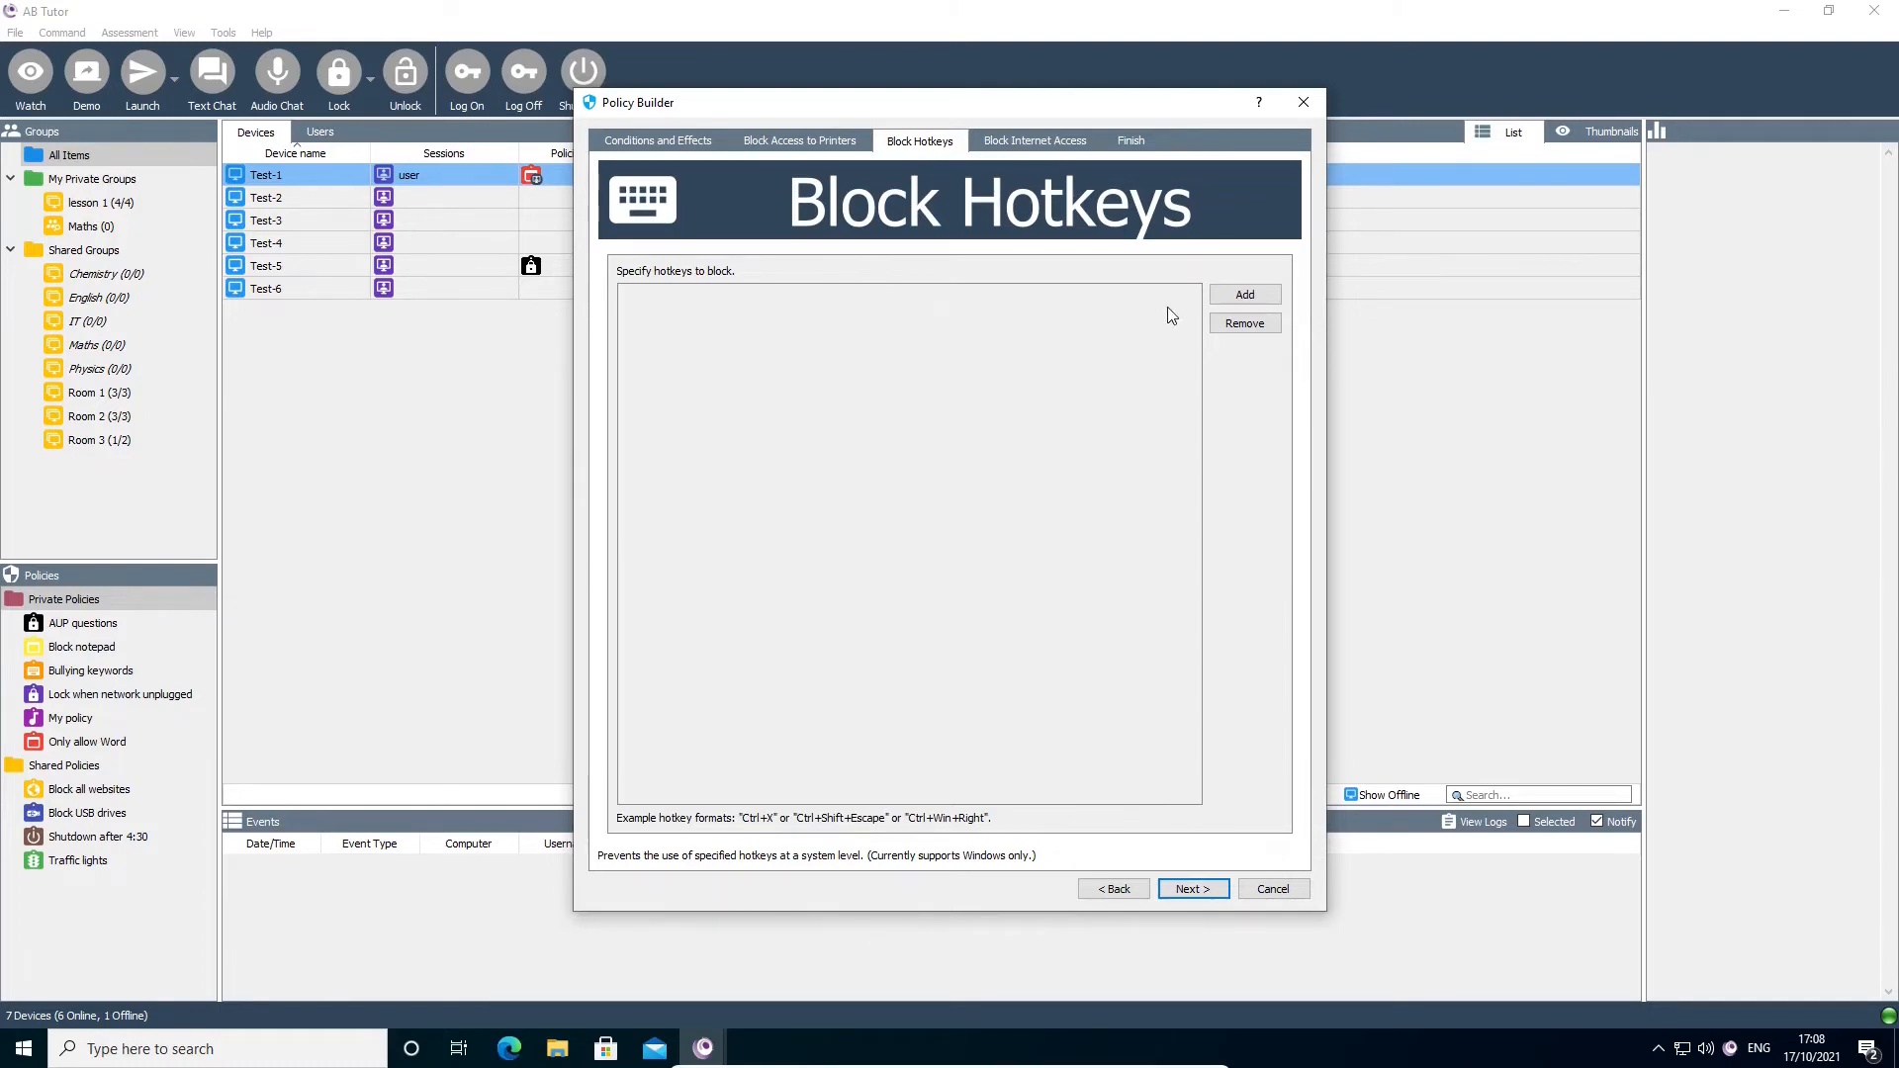
pyautogui.click(1234, 297)
pyautogui.write('Ctrl+W')
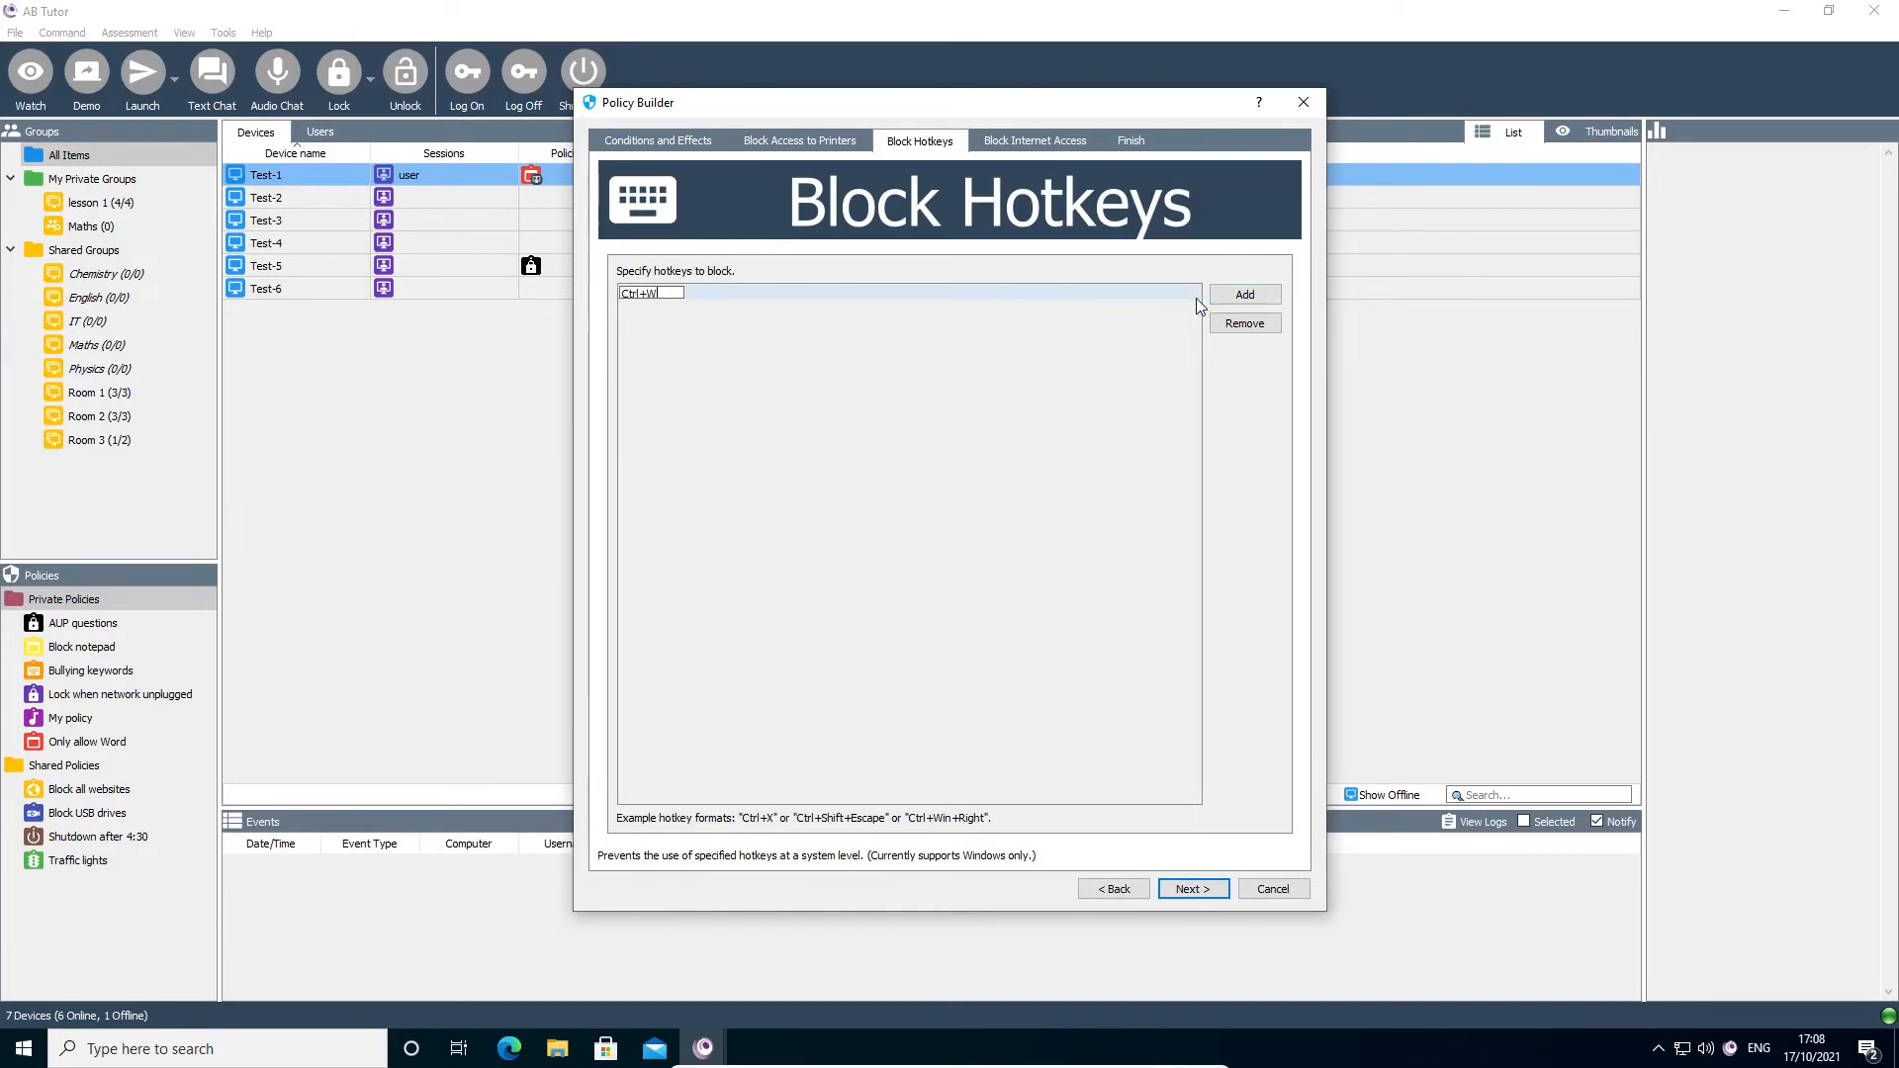
pyautogui.write('in+Right')
pyautogui.press('Return')
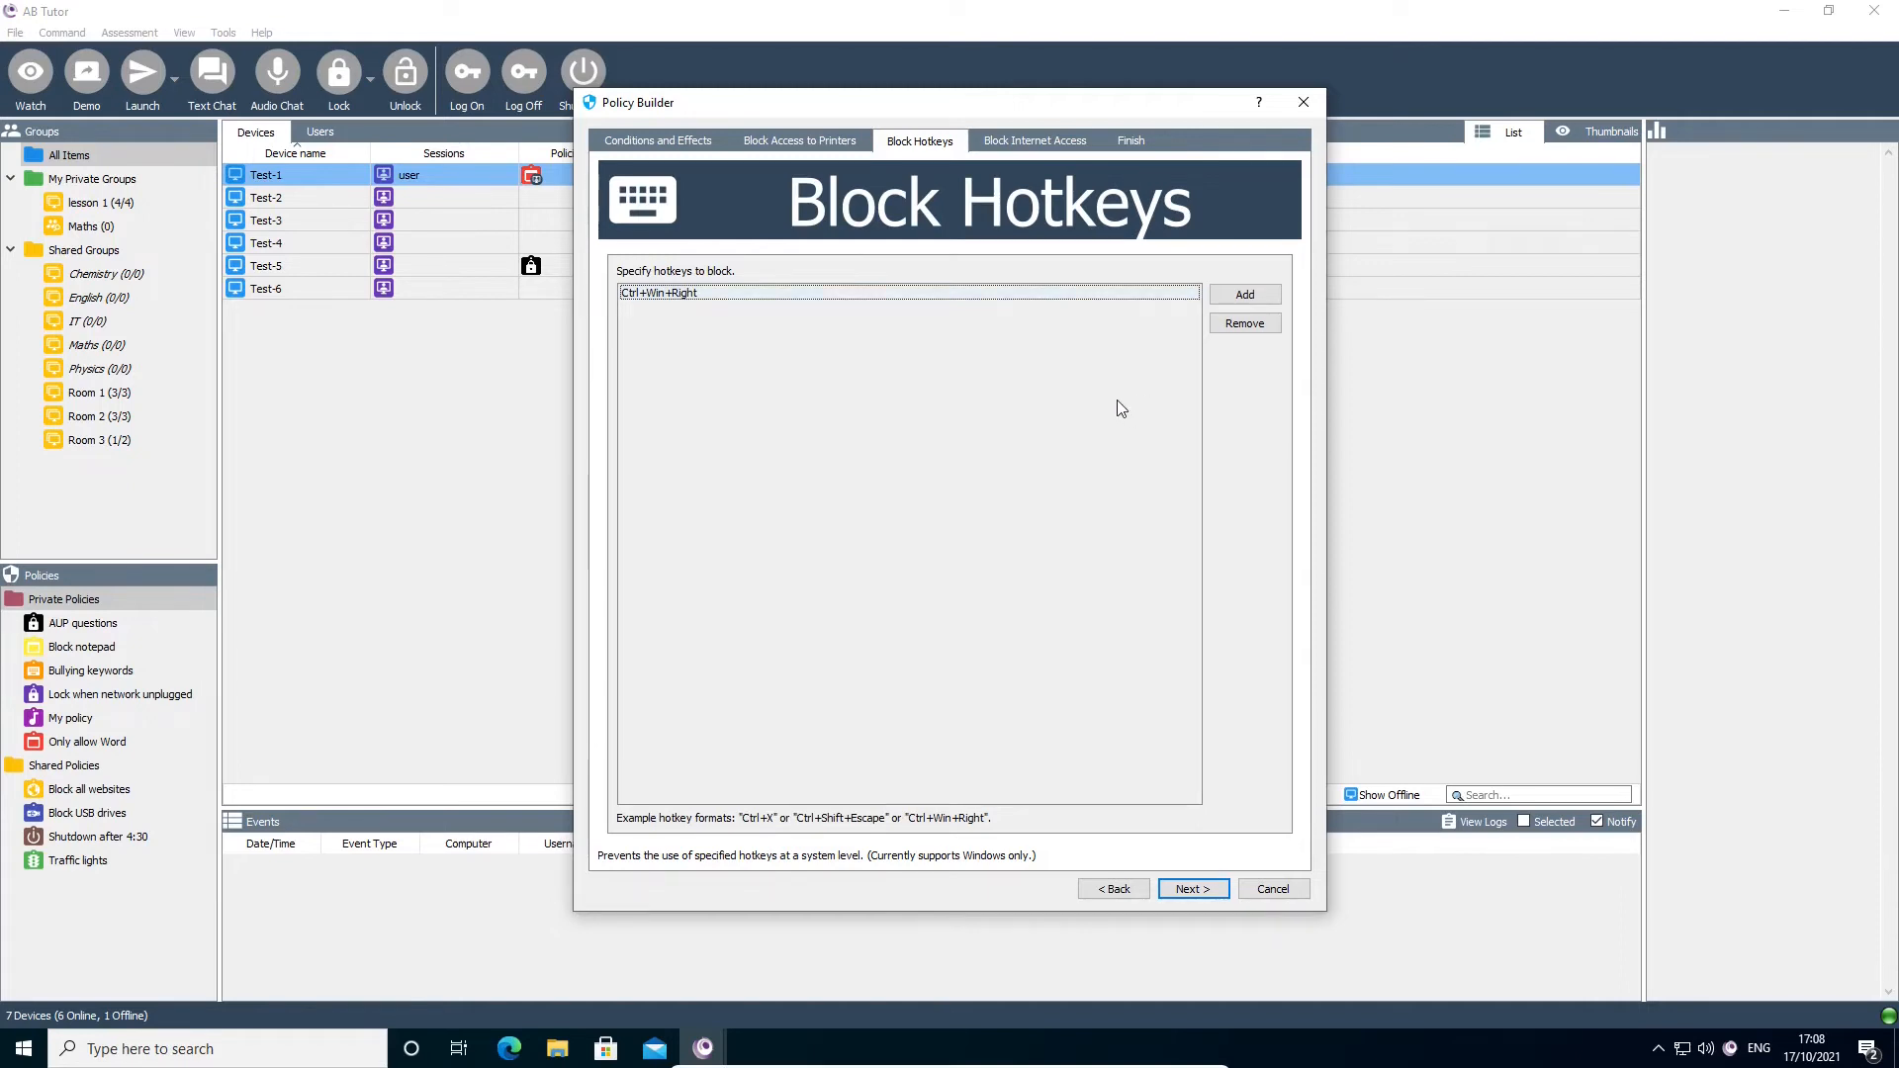
# Block internet access by web browsers on ports 80 and 443, and additionally block port 8080.
pyautogui.click(682, 149)
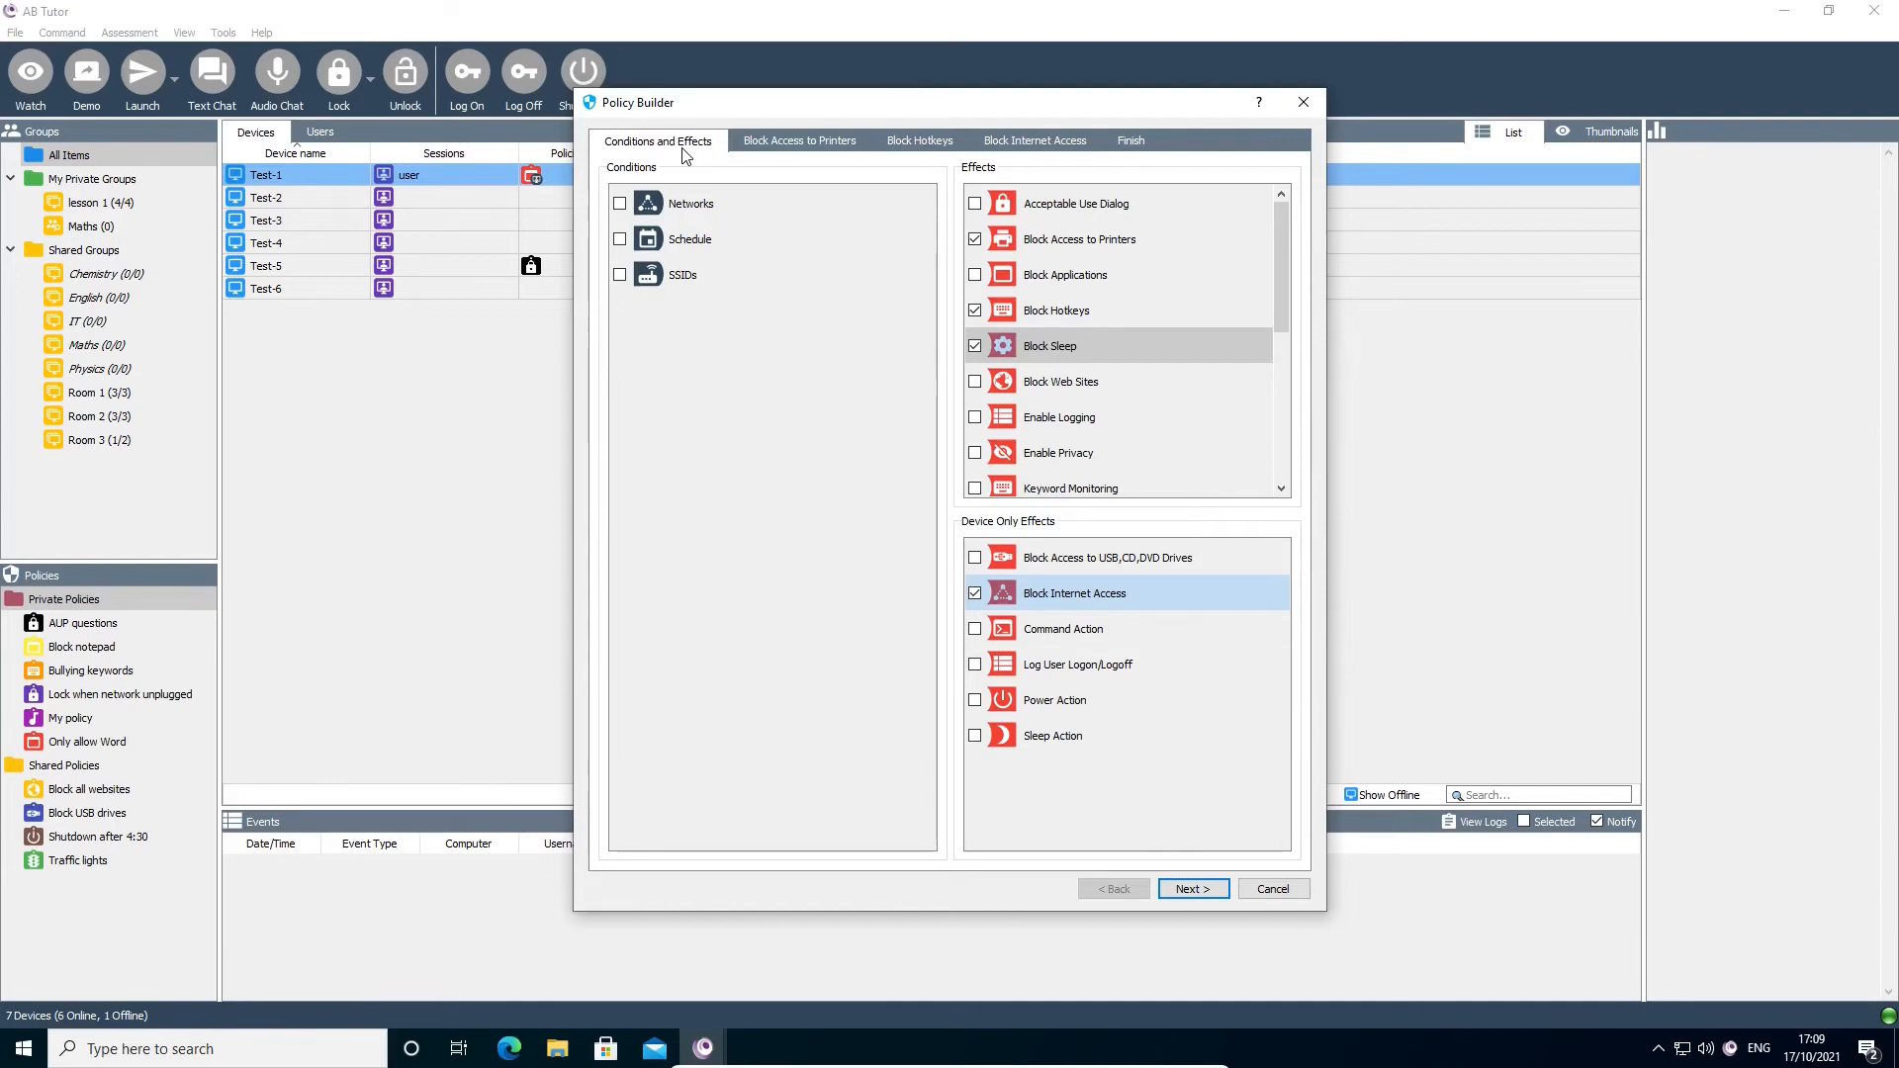
pyautogui.click(1024, 143)
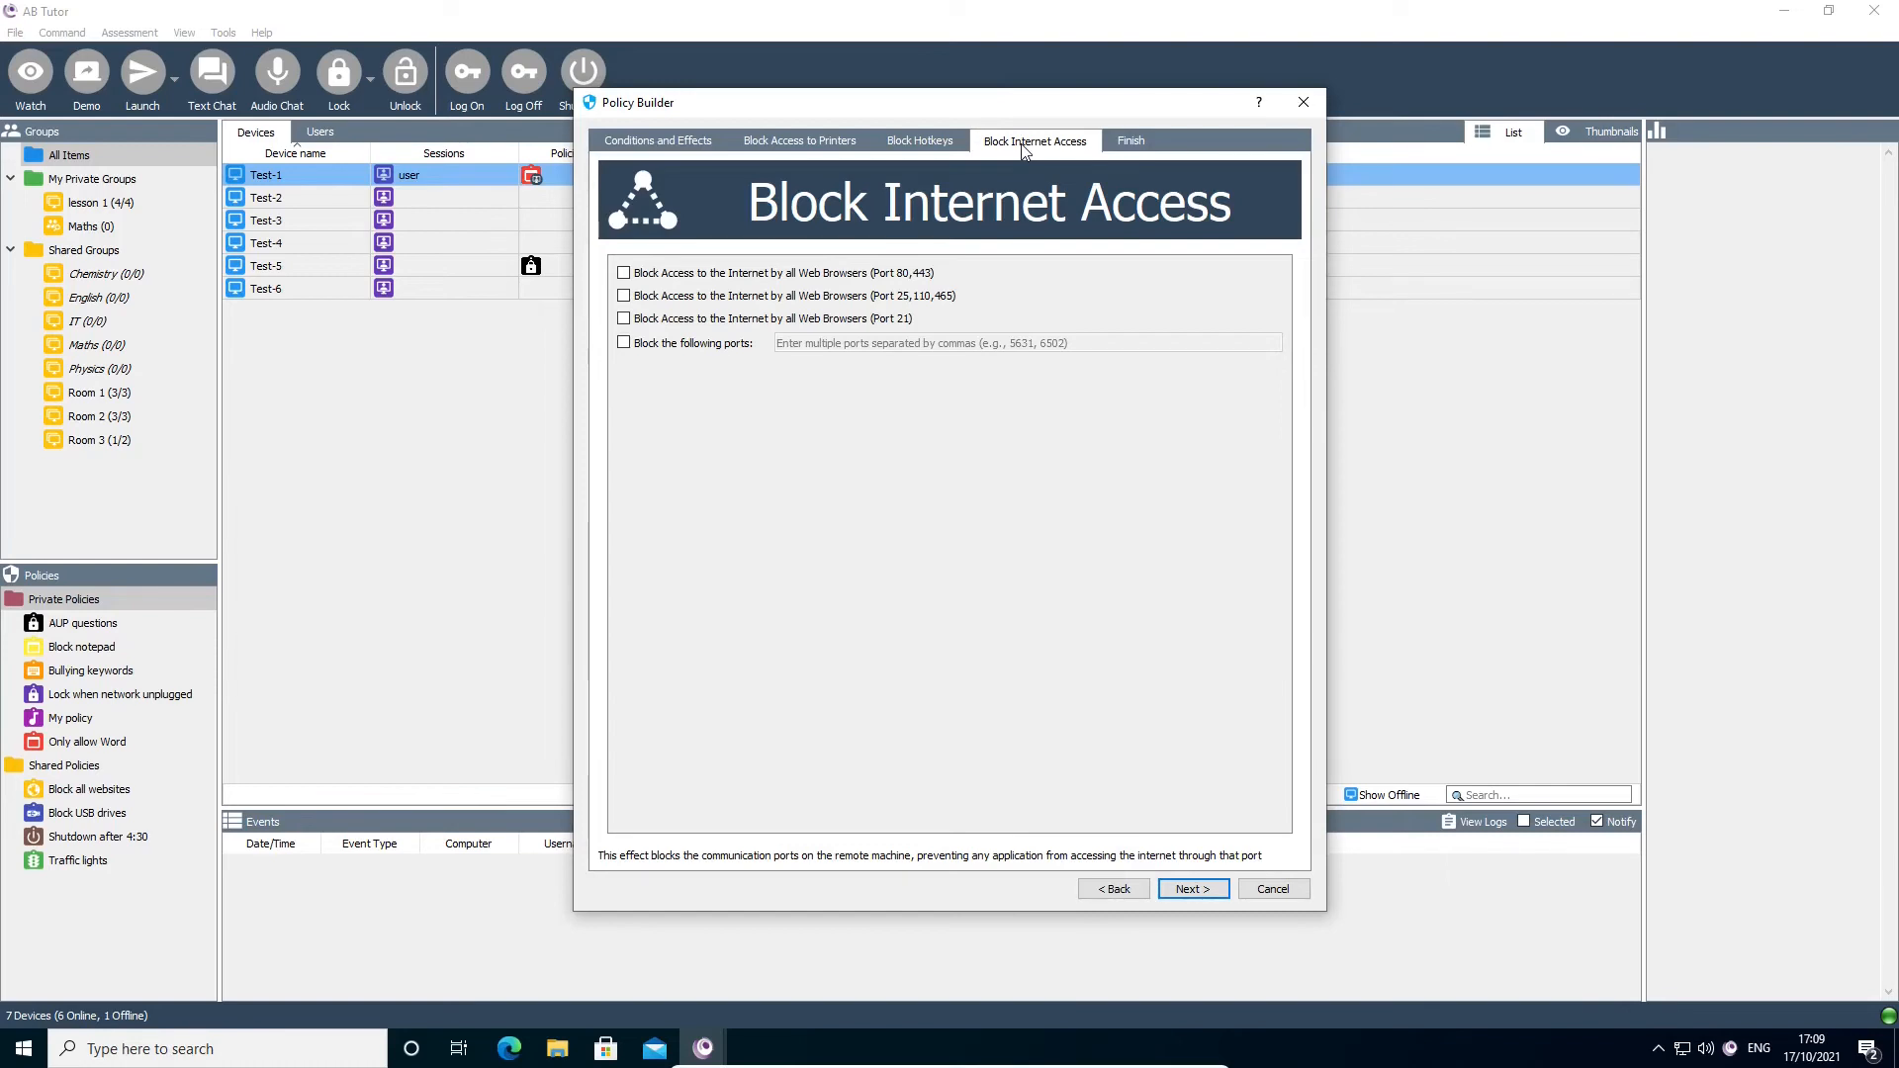
pyautogui.click(919, 278)
pyautogui.click(716, 348)
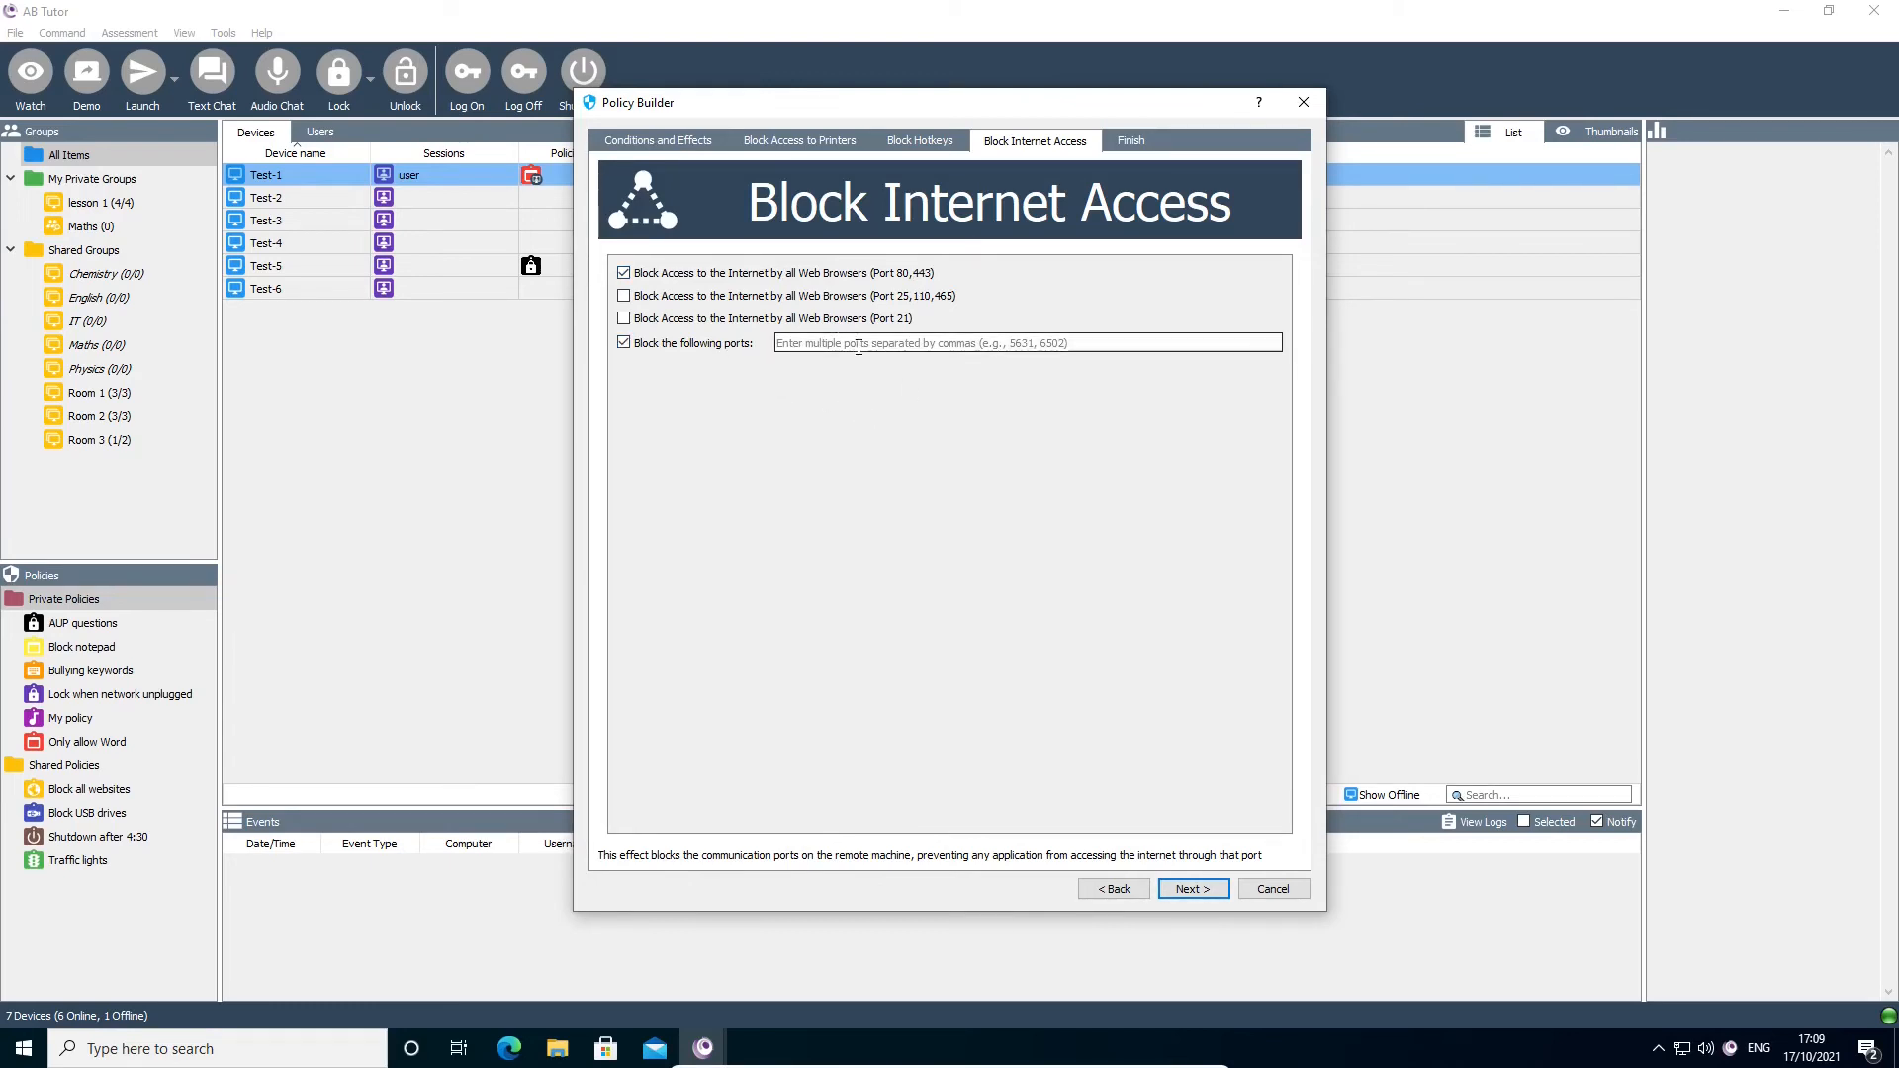
pyautogui.write('8080')
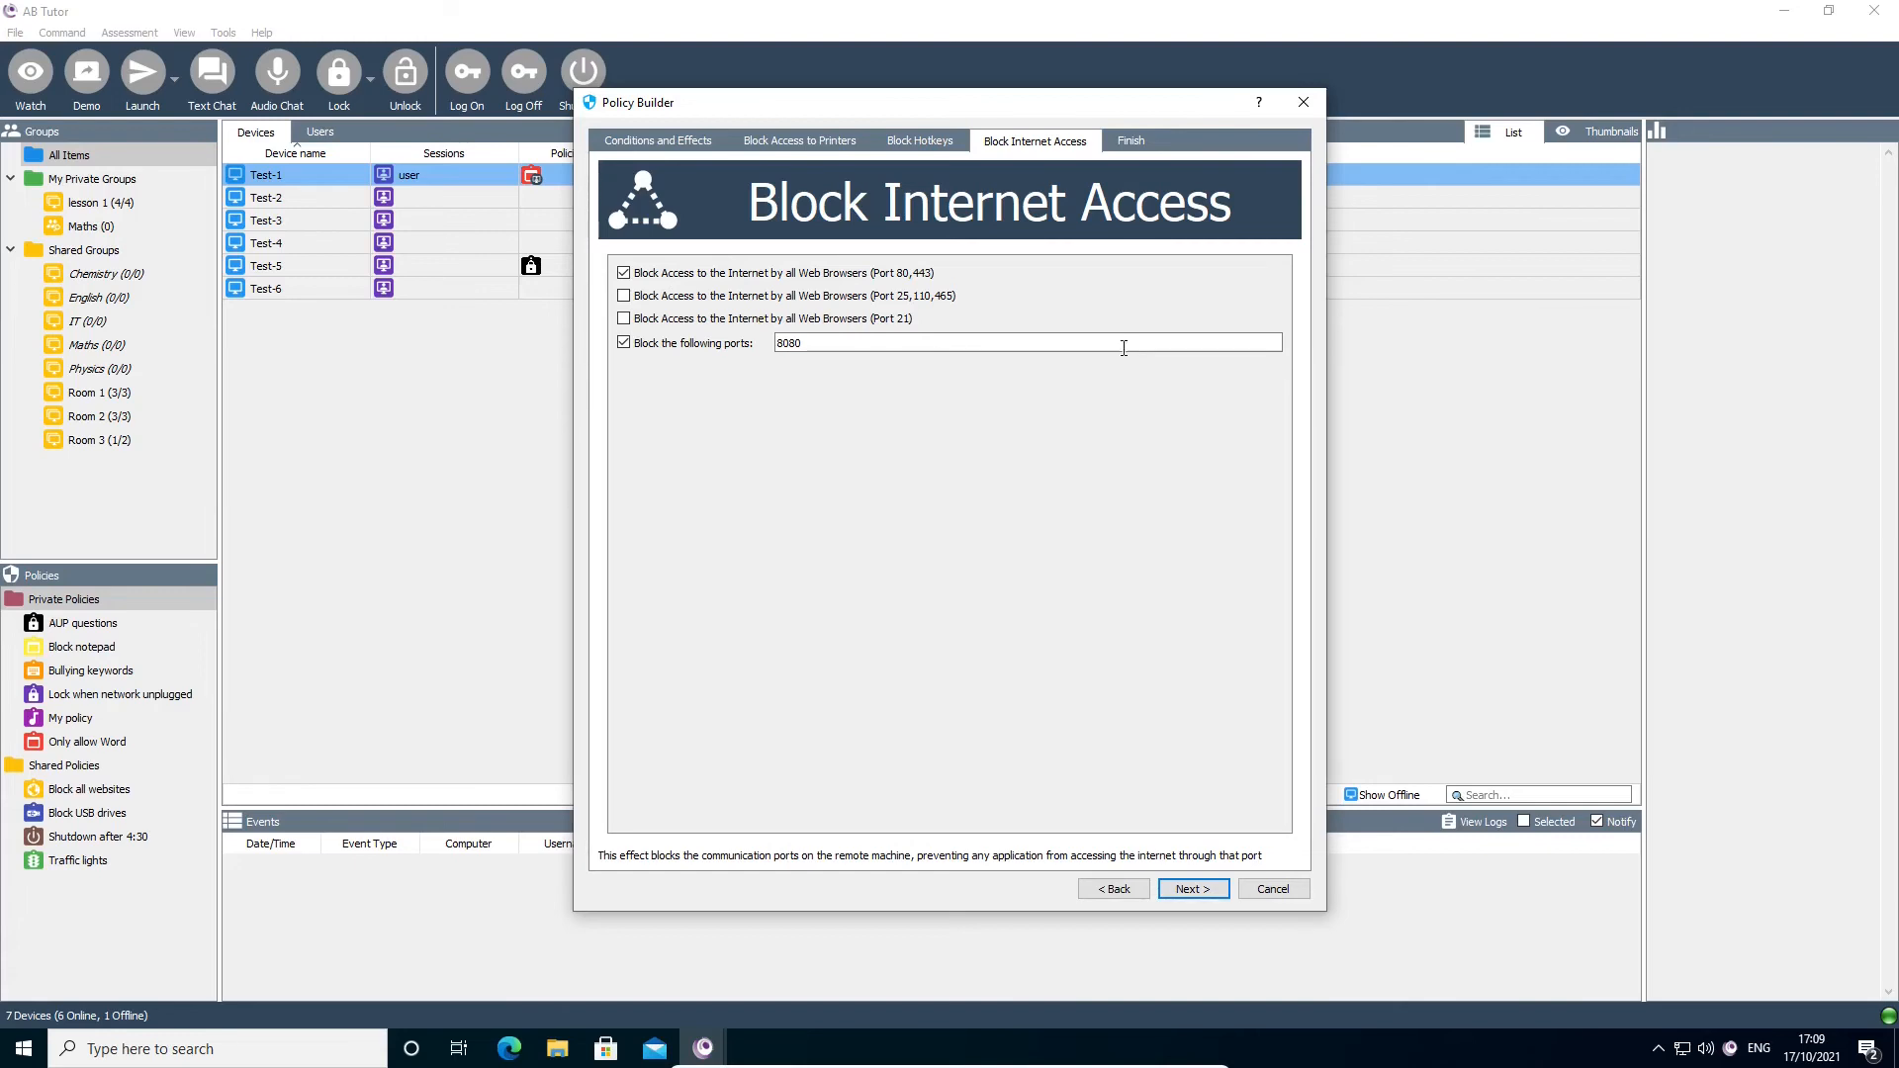
# Name the policy "General blocking" in its final settings.
pyautogui.click(1134, 145)
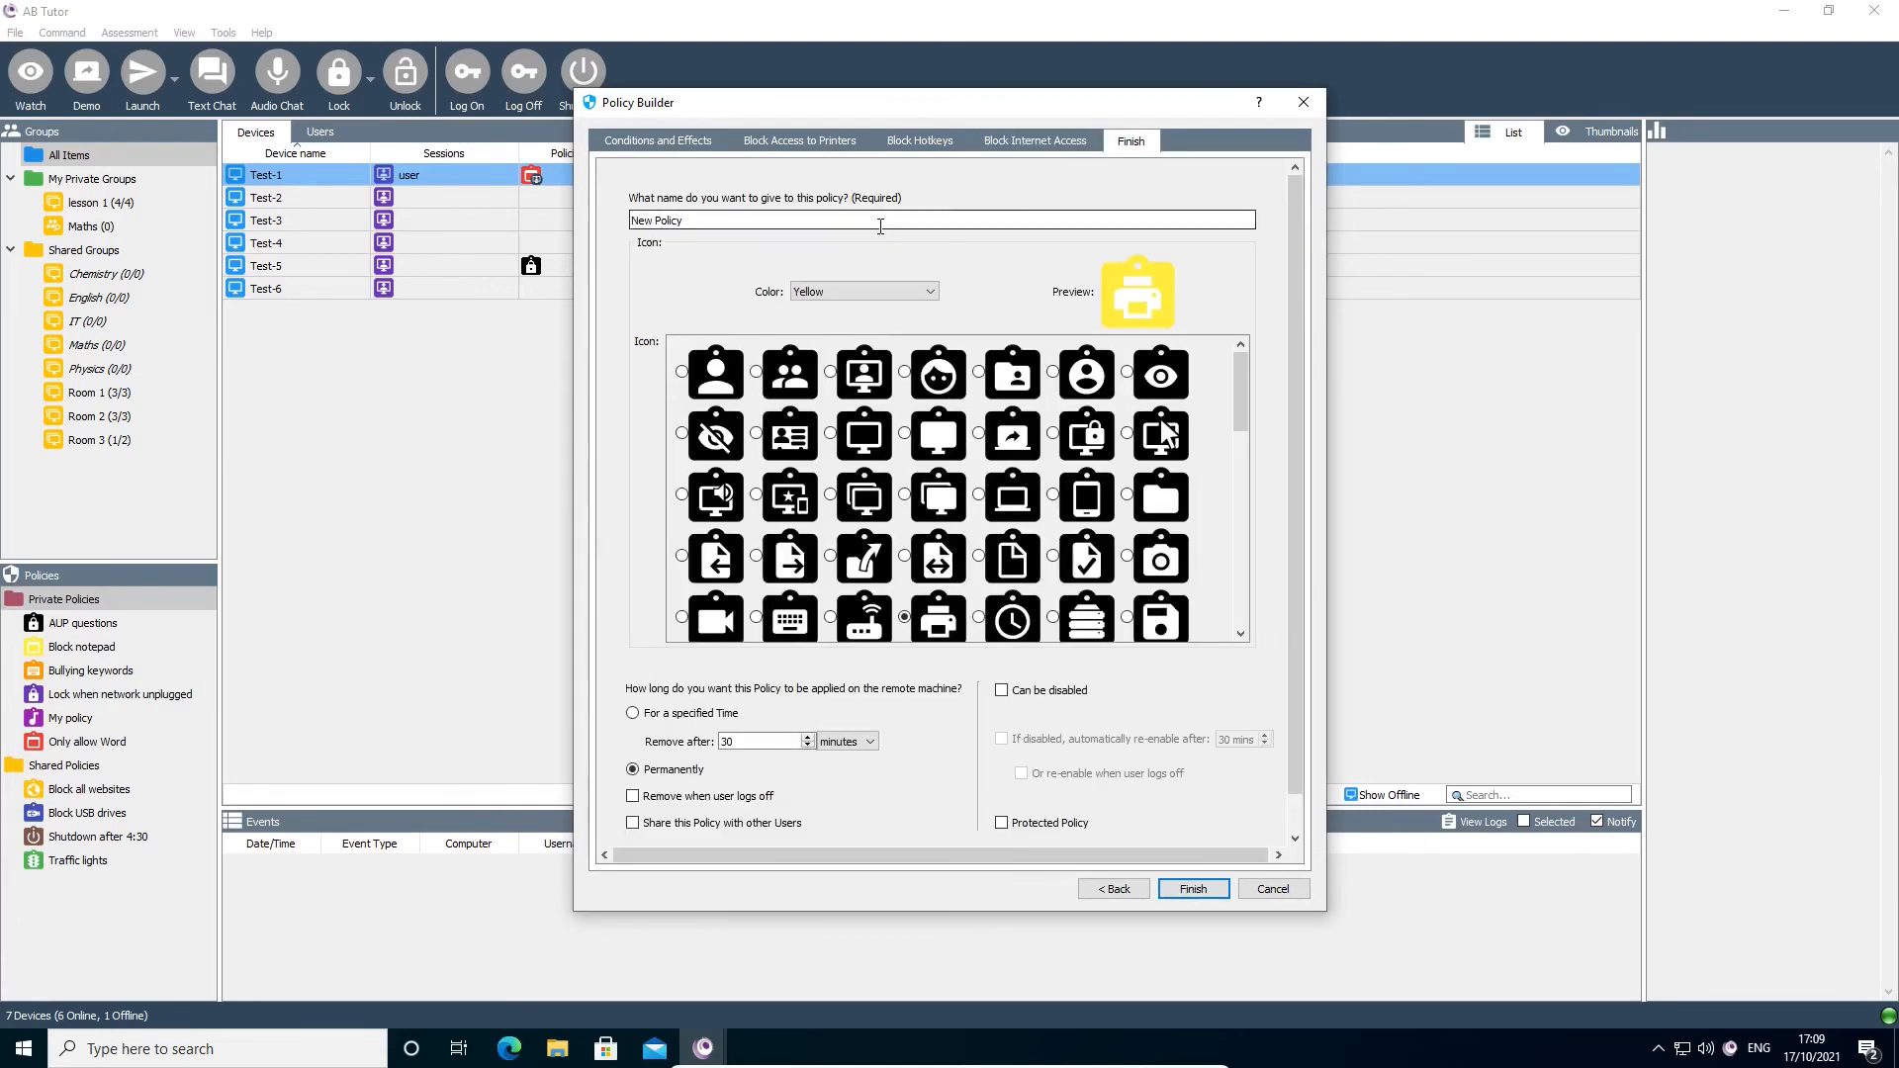
pyautogui.hotkey('ctrl', 'a')
pyautogui.press('BackSpace')
pyautogui.write('Gen')
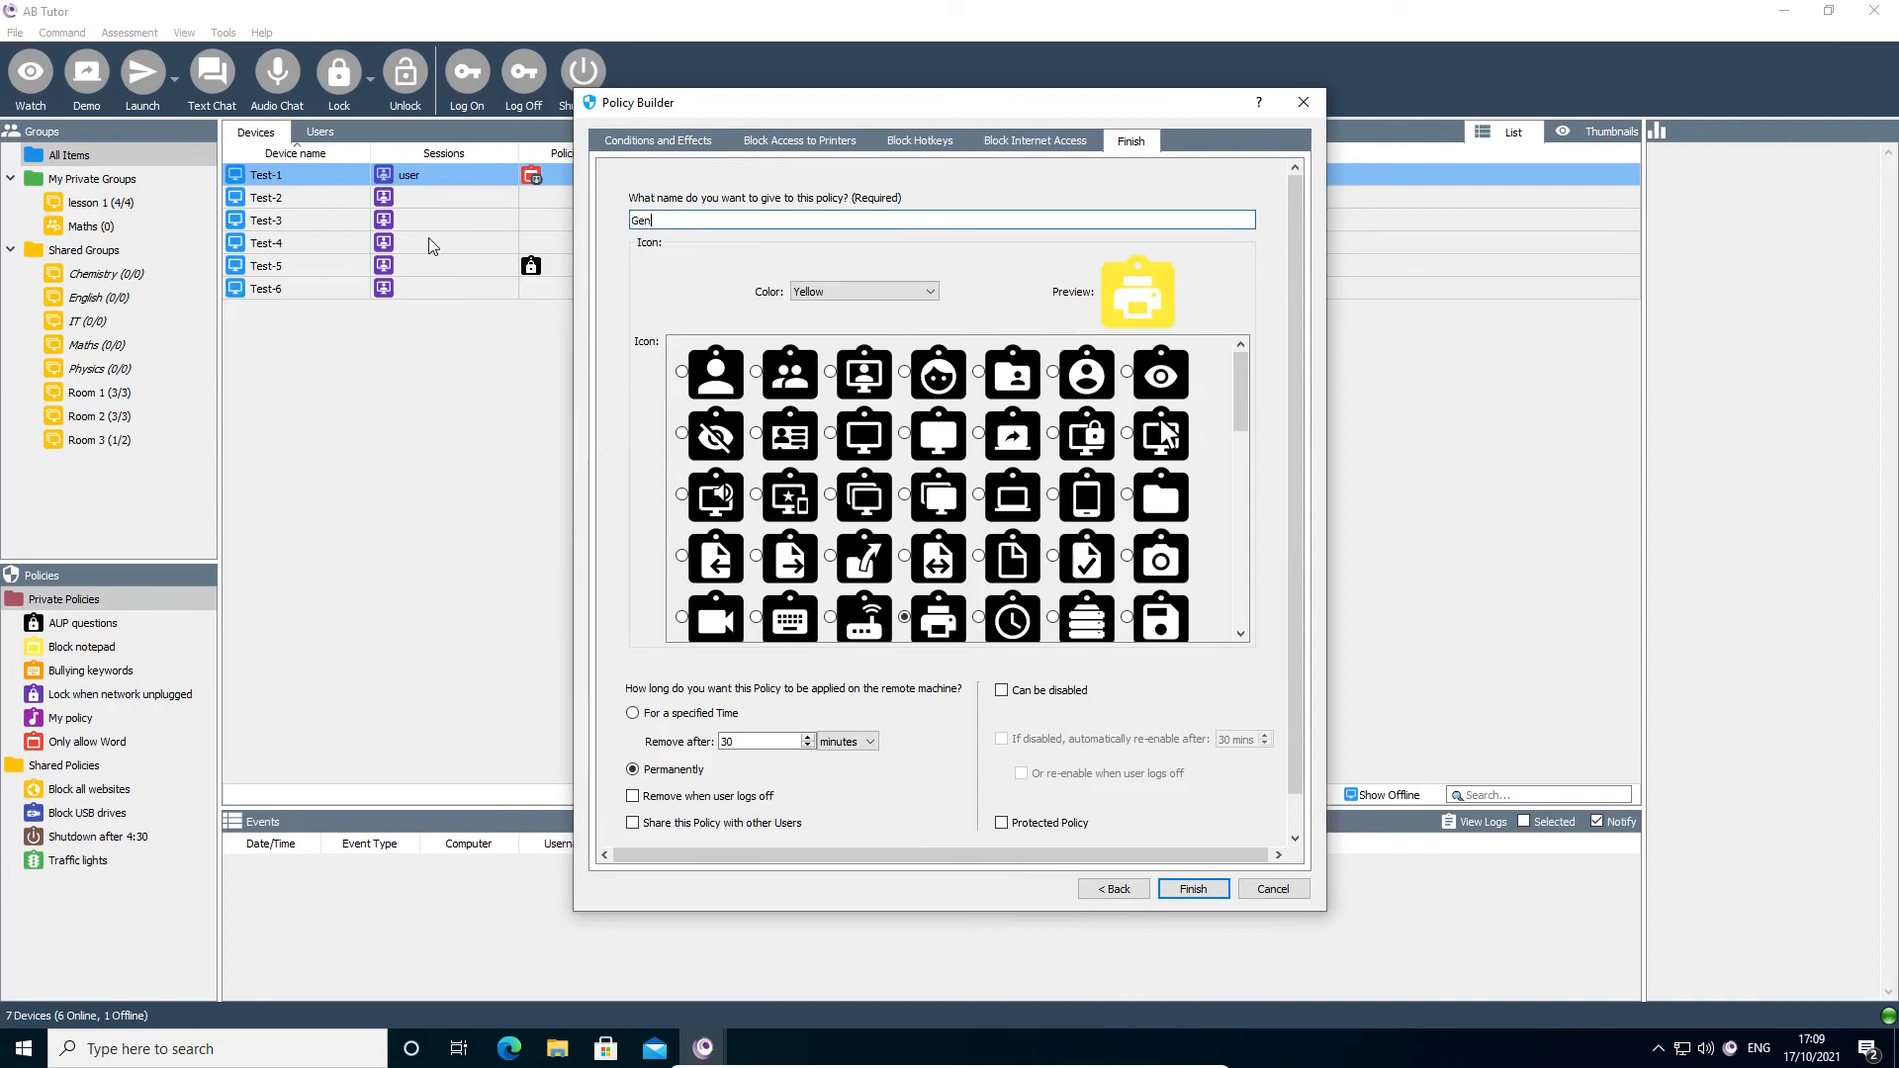
pyautogui.write('eral blocking')
# Open the color choices for the policy icon.
pyautogui.click(856, 287)
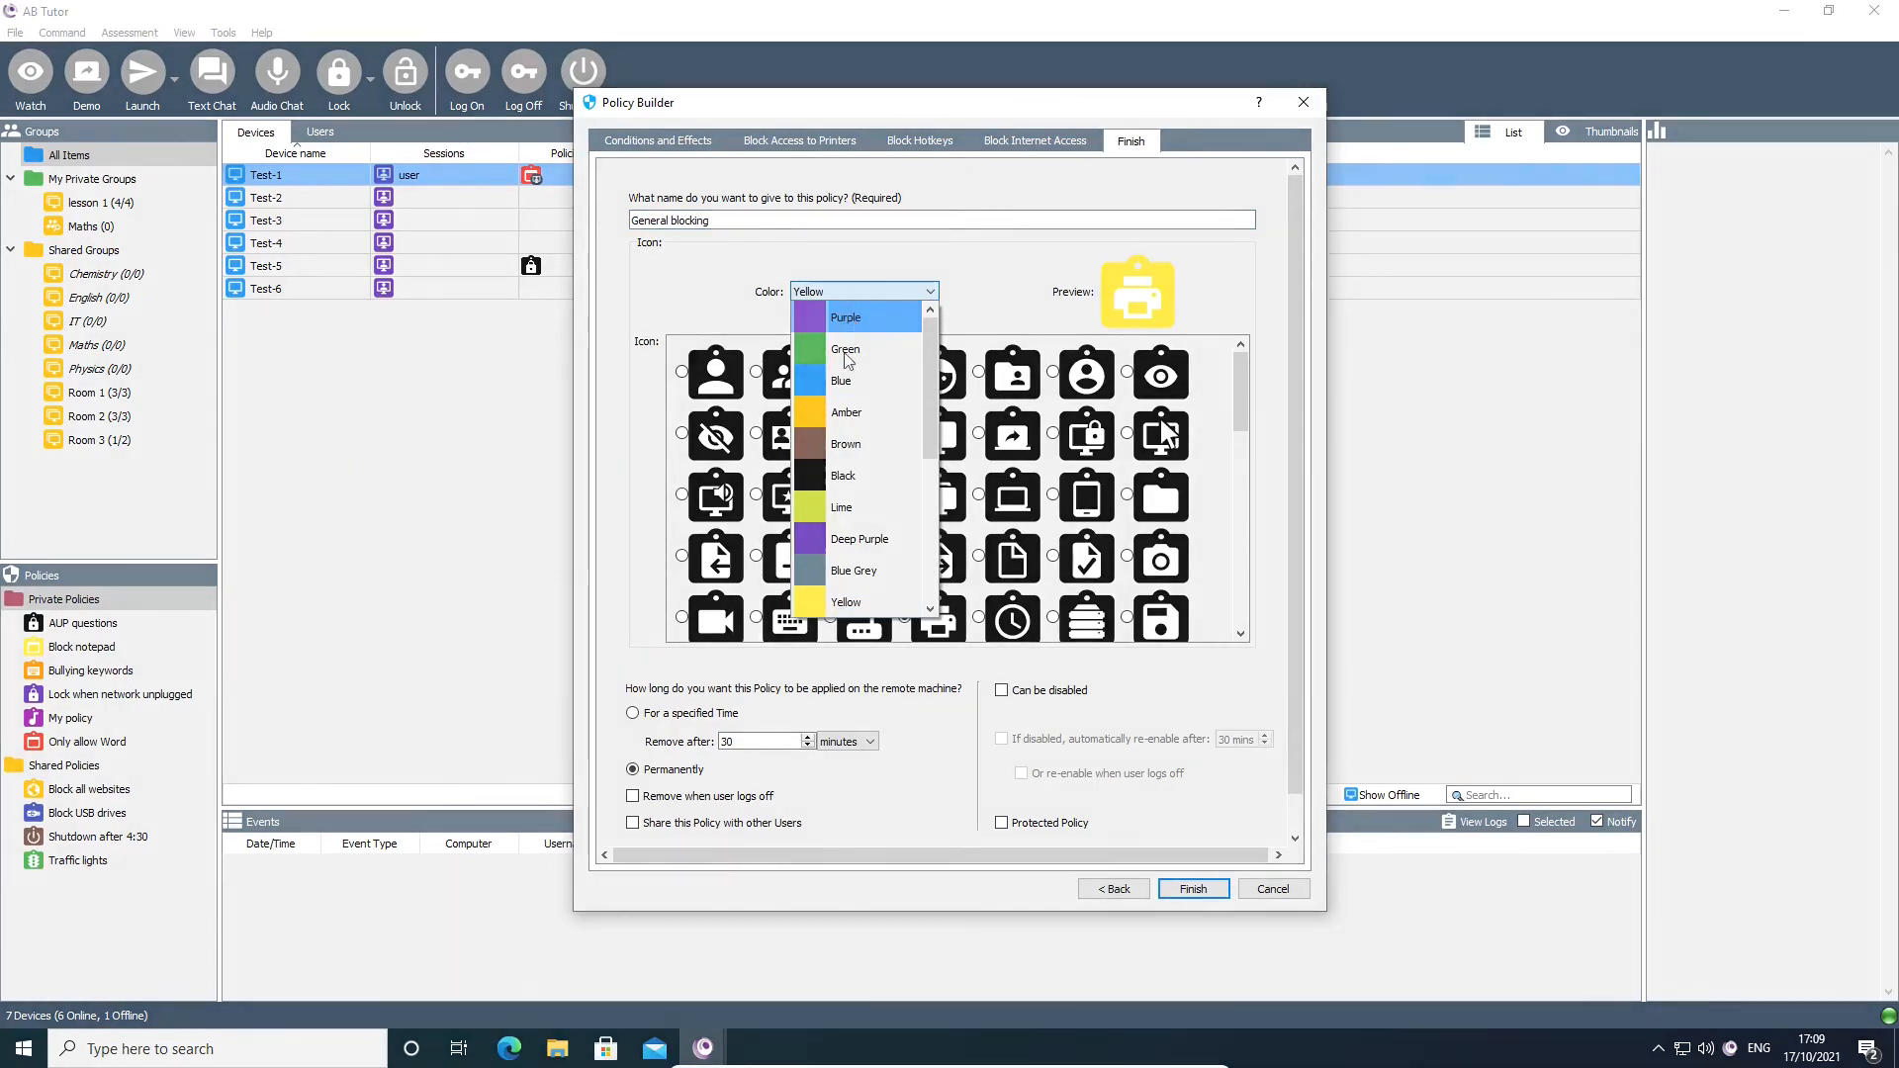